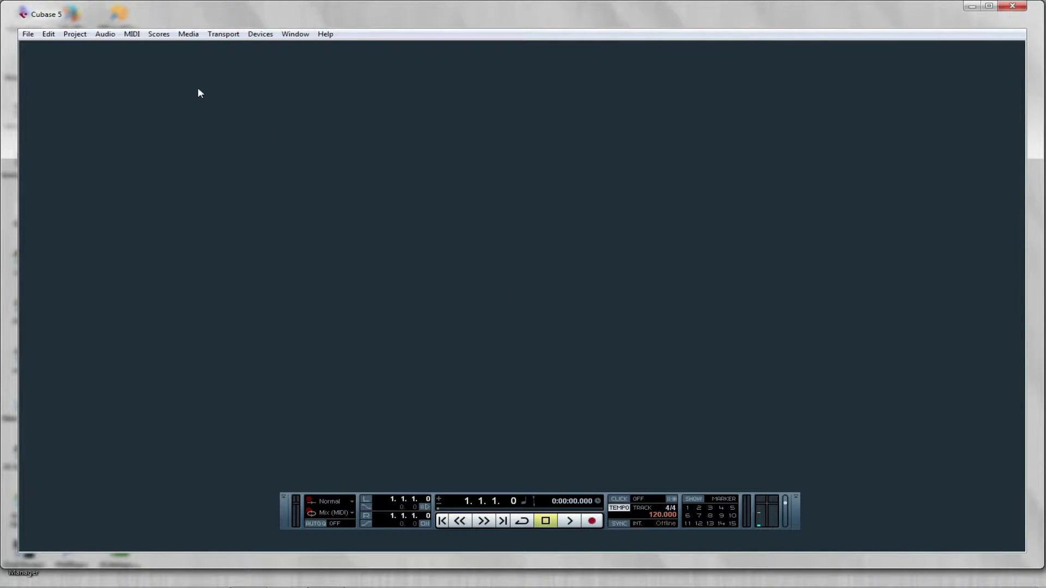
# Start a new project from the Empty template.
pyautogui.click(28, 33)
pyautogui.click(52, 48)
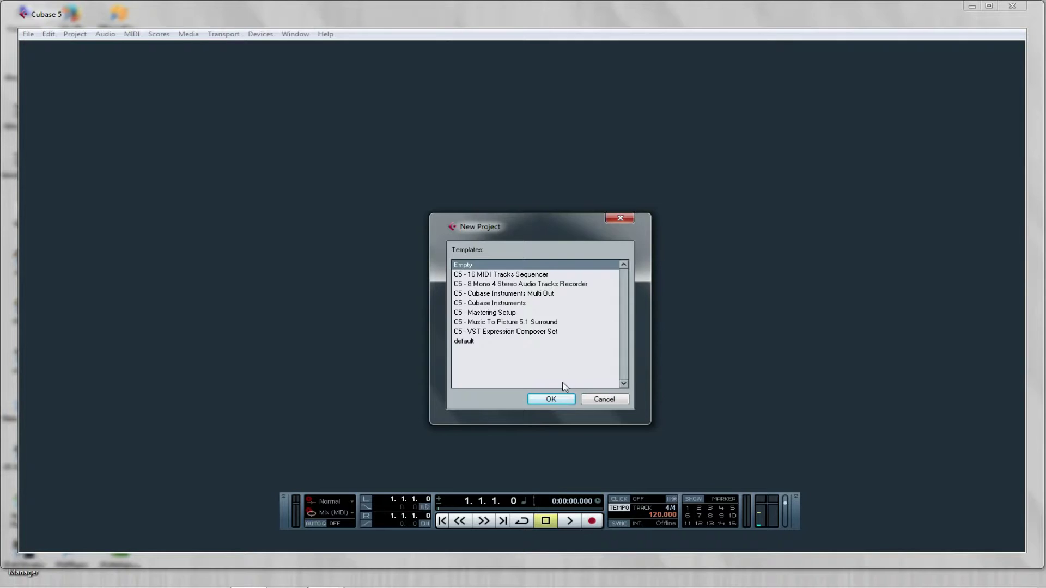
pyautogui.click(554, 398)
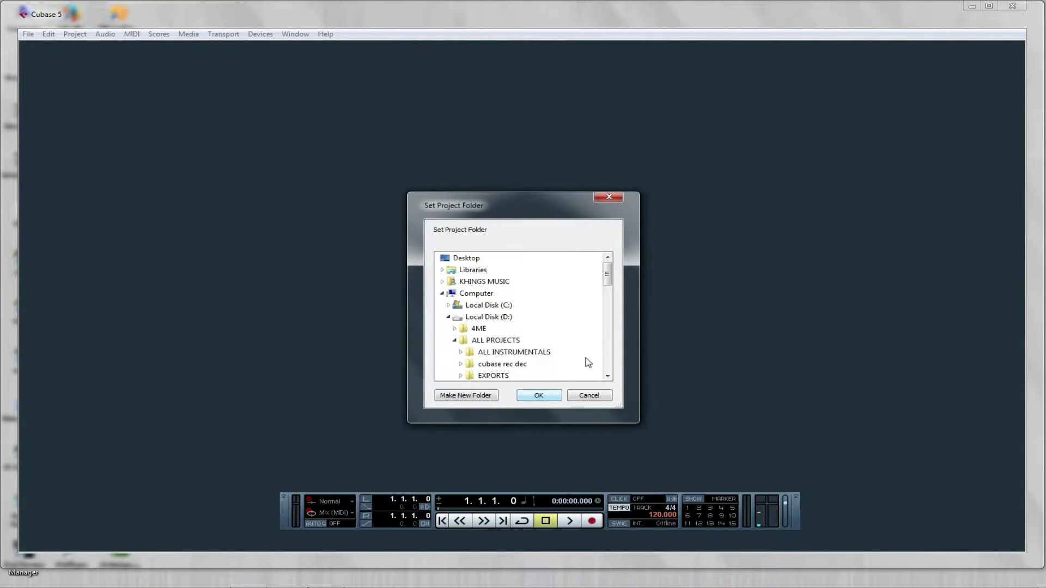
# Create a folder named "tutorial rewire" inside RECORDINGS > 2020, set it as the project folder and maximize the project window.
pyautogui.moveTo(608, 274); pyautogui.dragTo(606, 313)
pyautogui.click(480, 294)
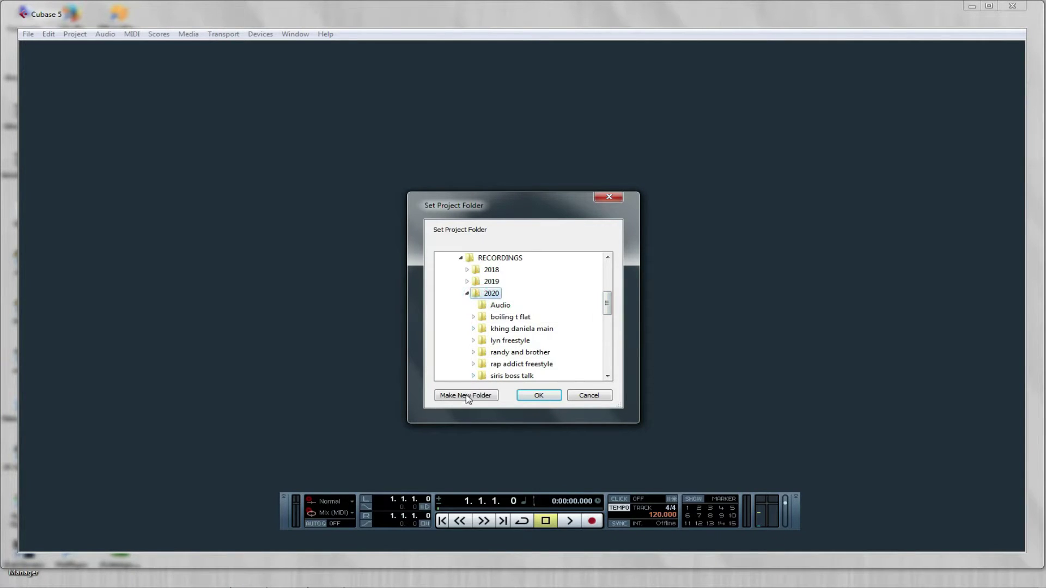
pyautogui.click(466, 396)
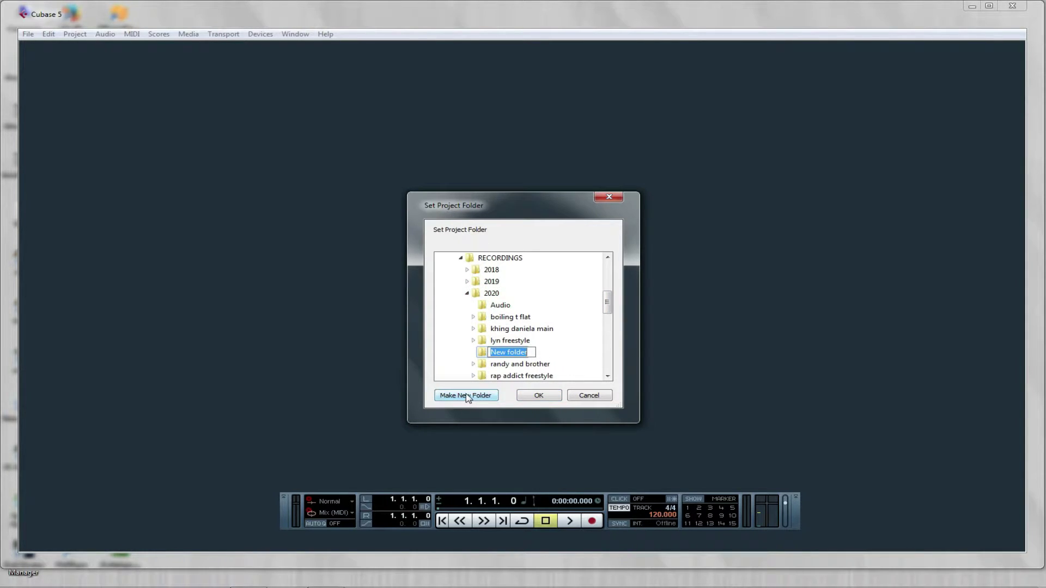
pyautogui.write('tutorial rewire')
pyautogui.press('Return')
pyautogui.click(539, 396)
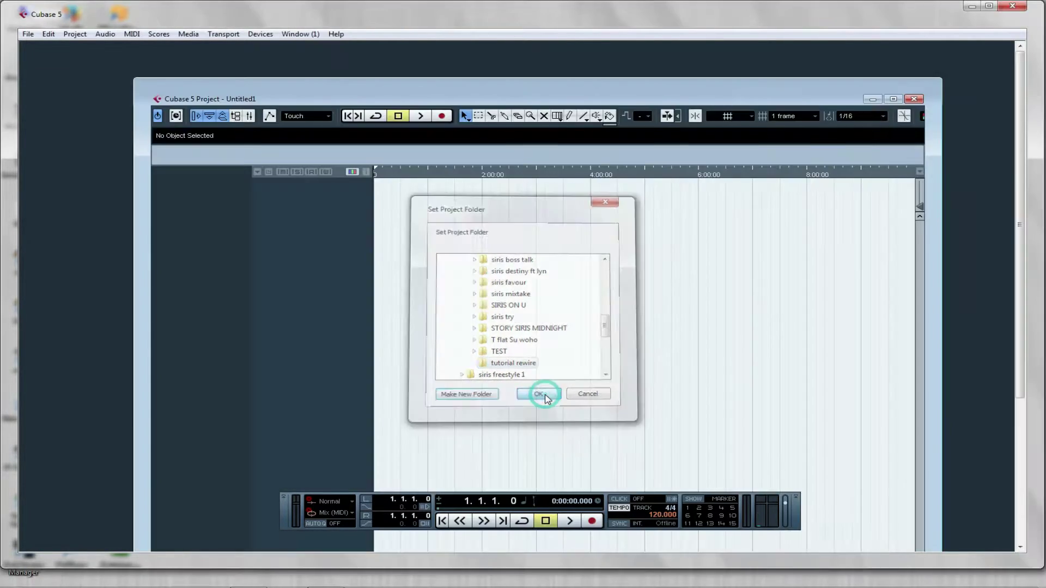
pyautogui.doubleClick(593, 97)
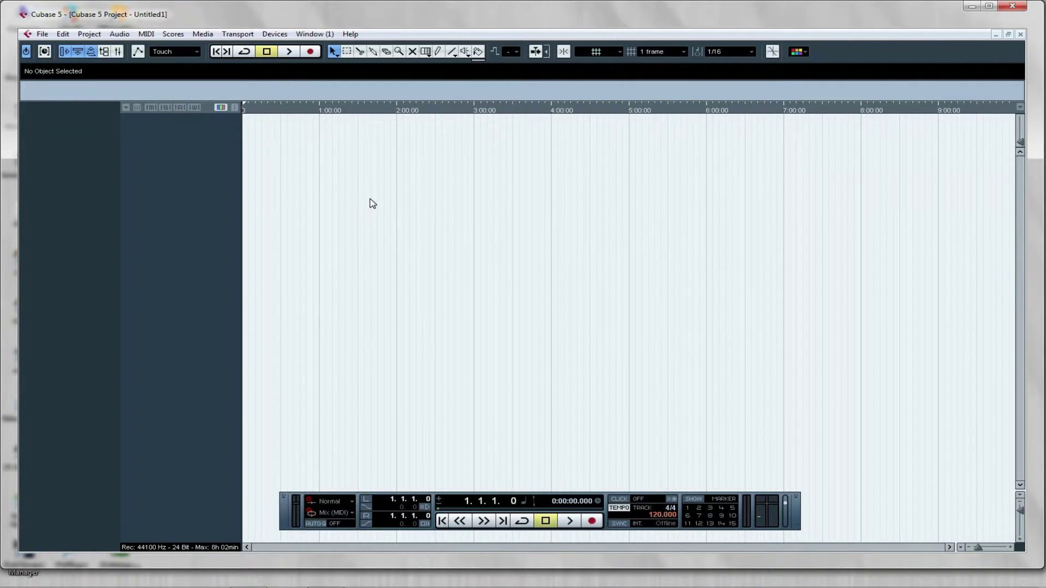
# Load FL Studio VSTi into the first VST instrument slot without creating a MIDI track.
pyautogui.click(275, 35)
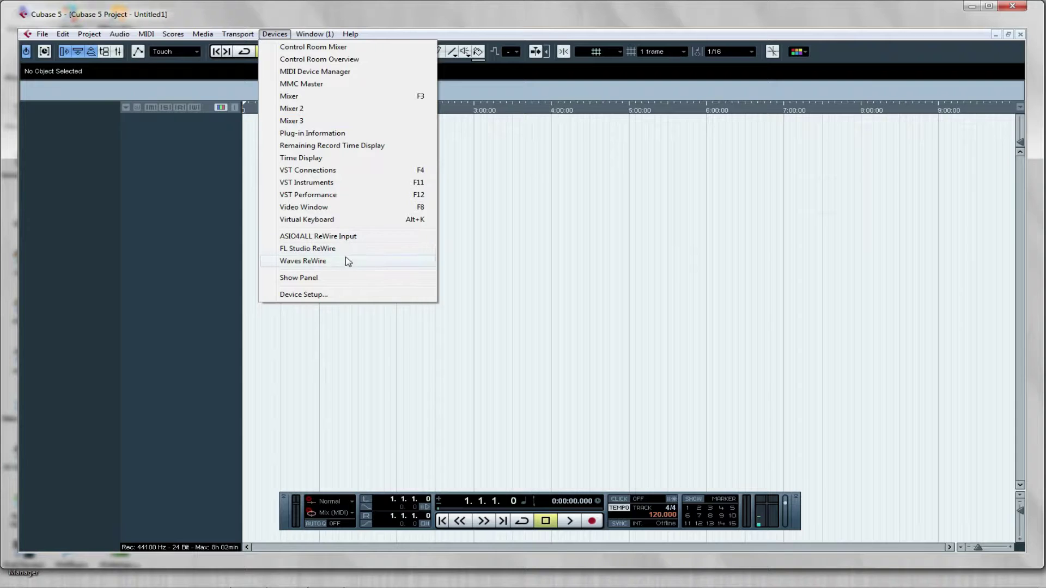
pyautogui.click(329, 183)
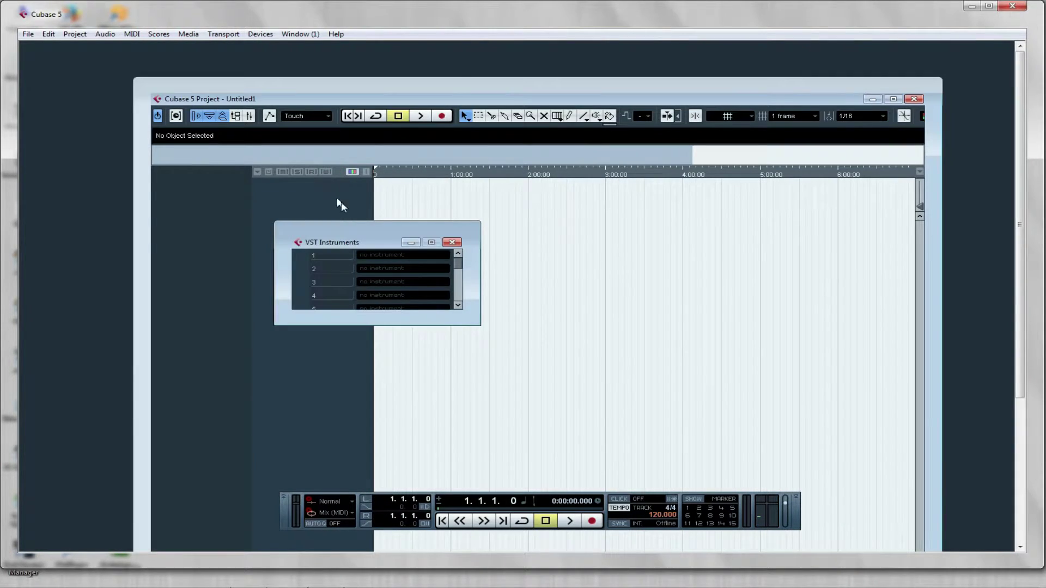
pyautogui.moveTo(371, 234); pyautogui.dragTo(495, 215)
pyautogui.click(492, 235)
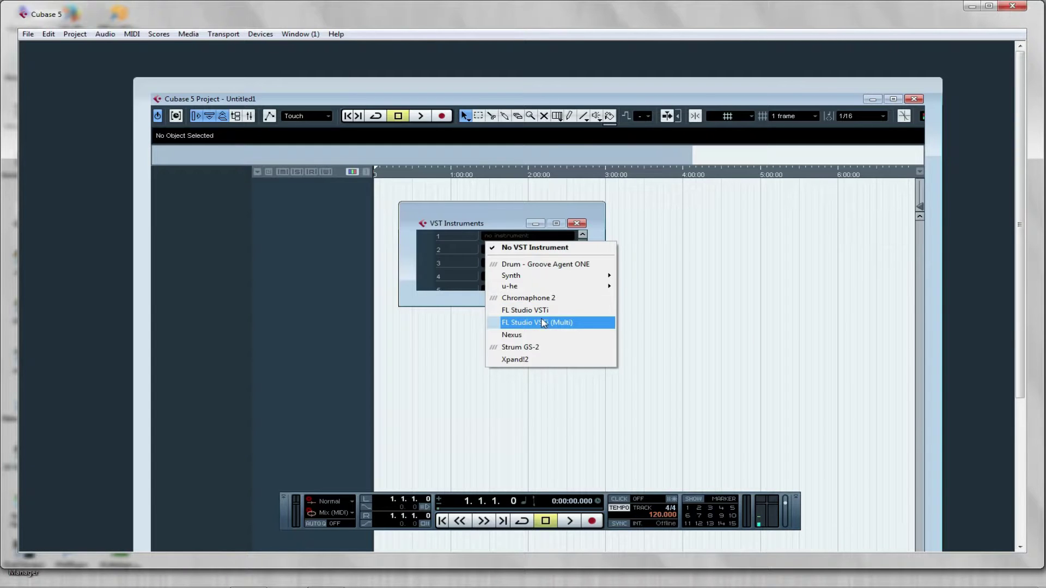
pyautogui.click(539, 312)
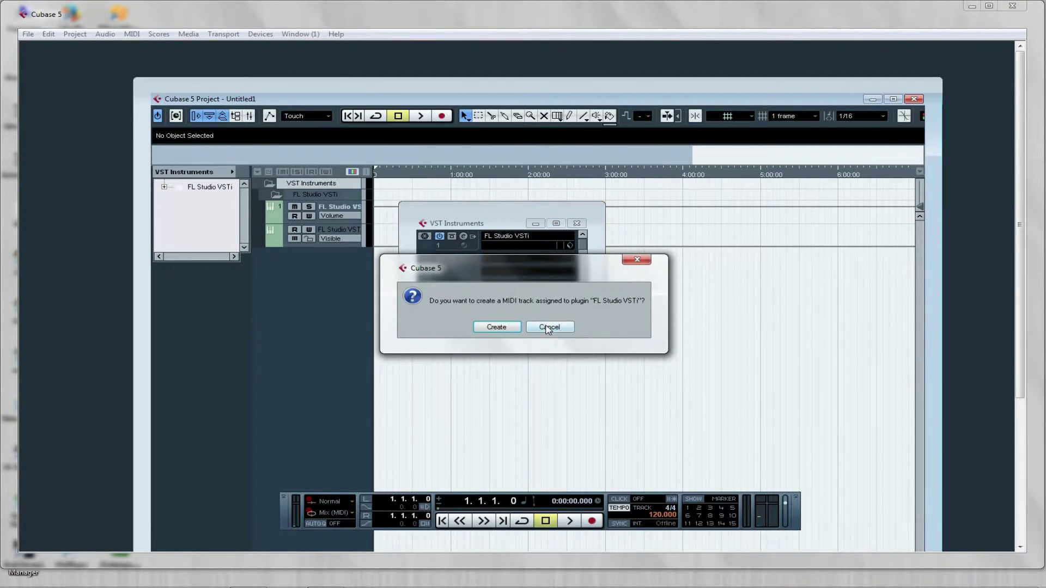
pyautogui.click(552, 329)
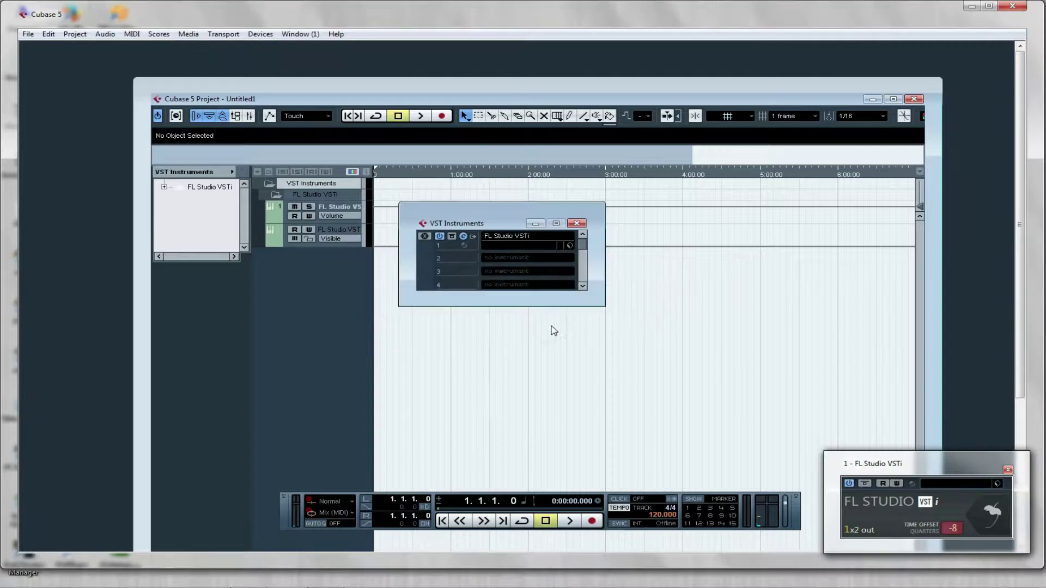
# Open the FL Studio interface from the loaded plug-in, look over its file commands and return to Cubase.
pyautogui.click(961, 467)
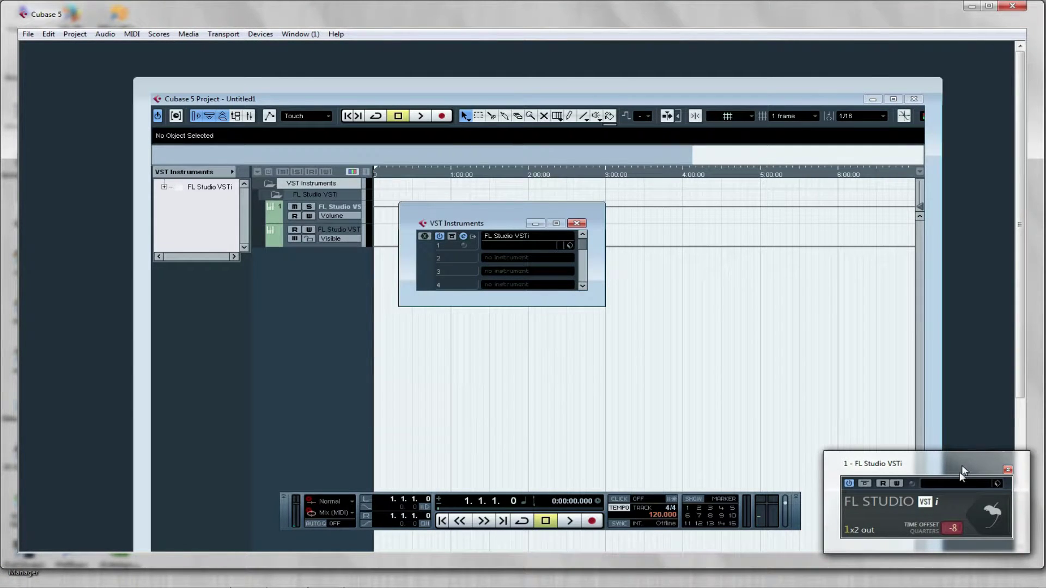
pyautogui.click(987, 512)
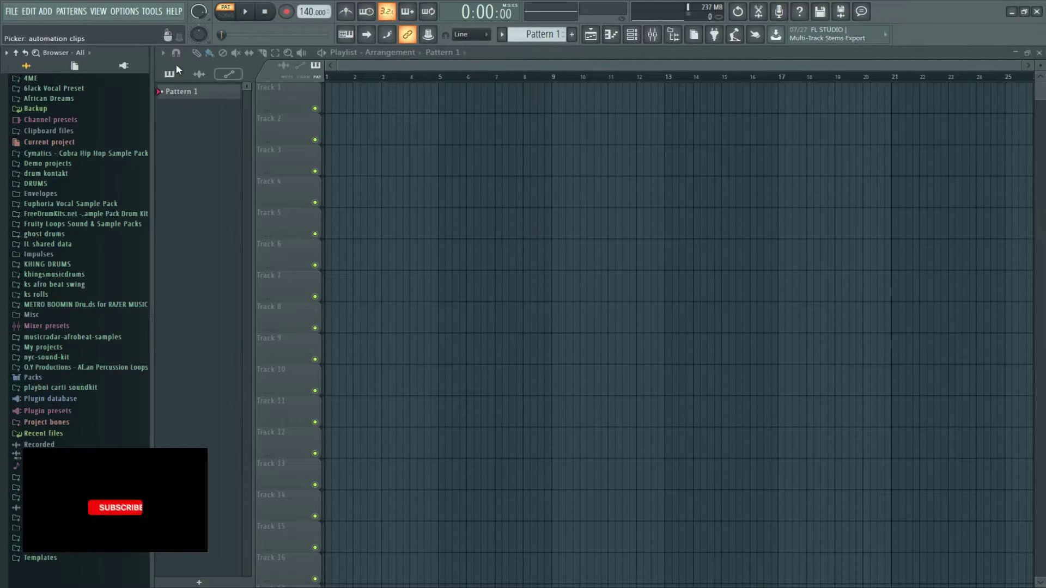
pyautogui.click(10, 13)
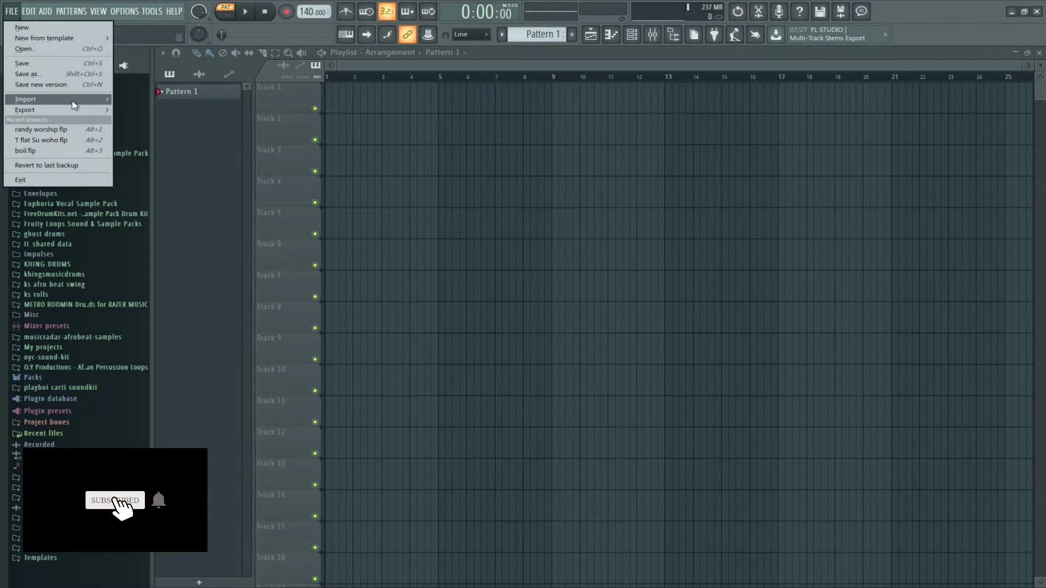
pyautogui.click(279, 107)
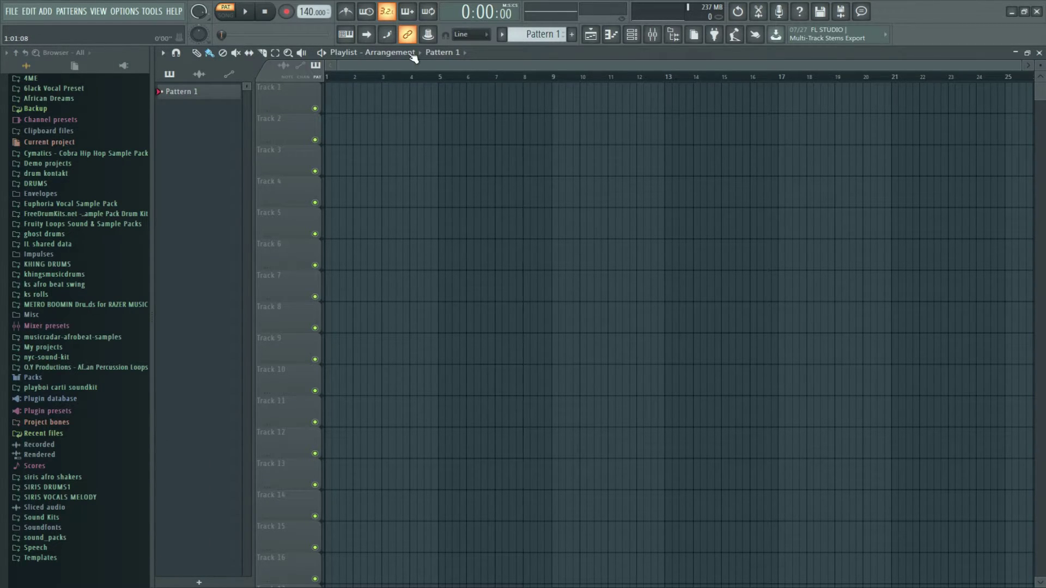
pyautogui.click(1024, 12)
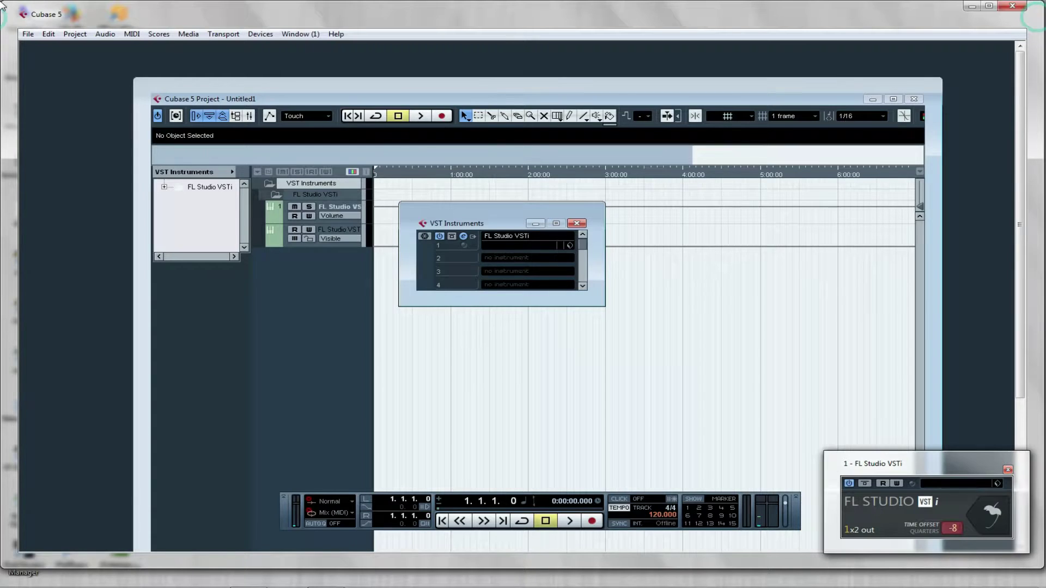
# Remove FL Studio VSTi from the first instrument slot and close the VST Instruments window.
pyautogui.click(506, 238)
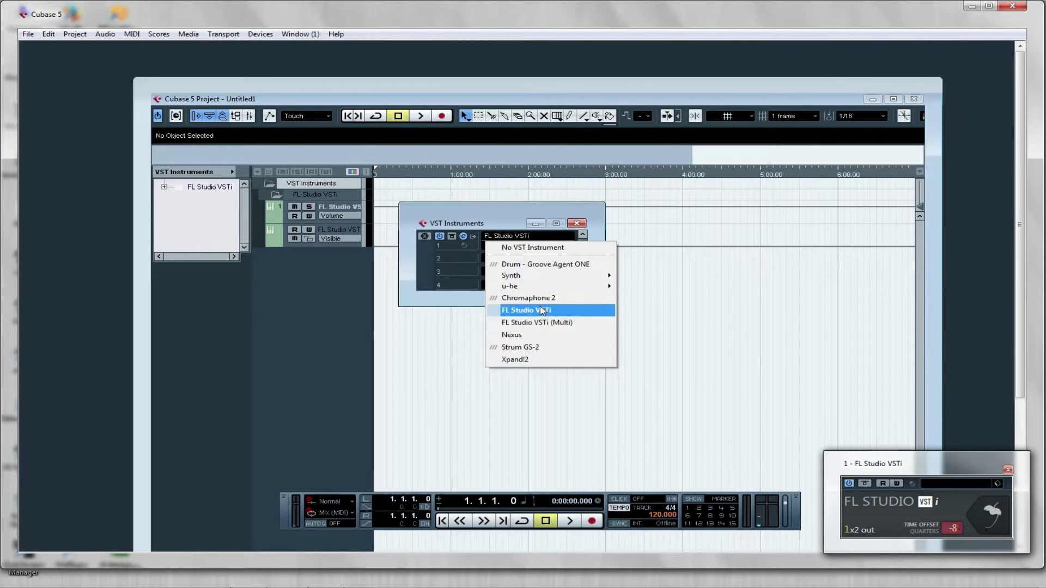
pyautogui.click(531, 247)
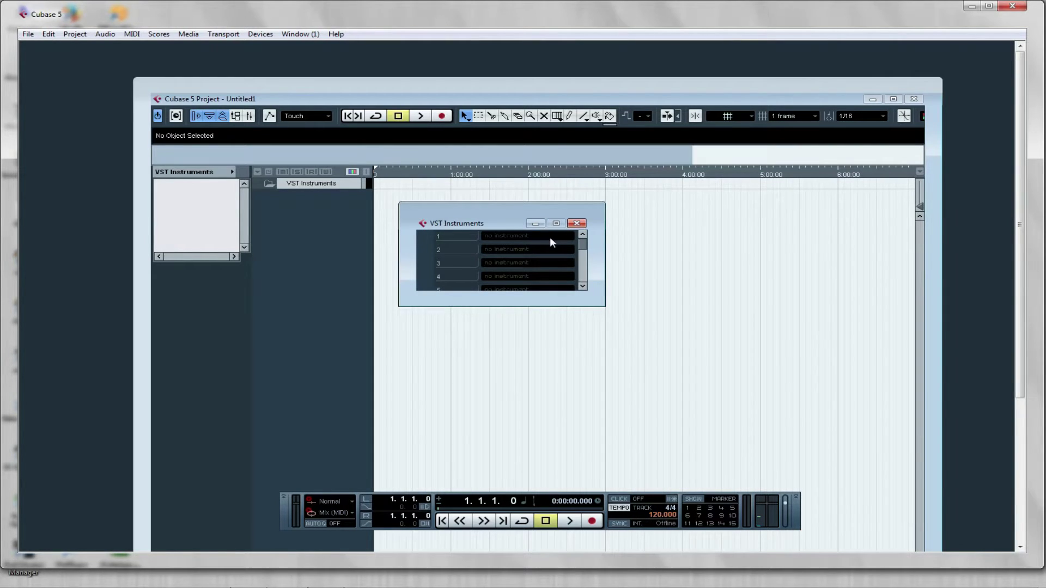
pyautogui.click(551, 238)
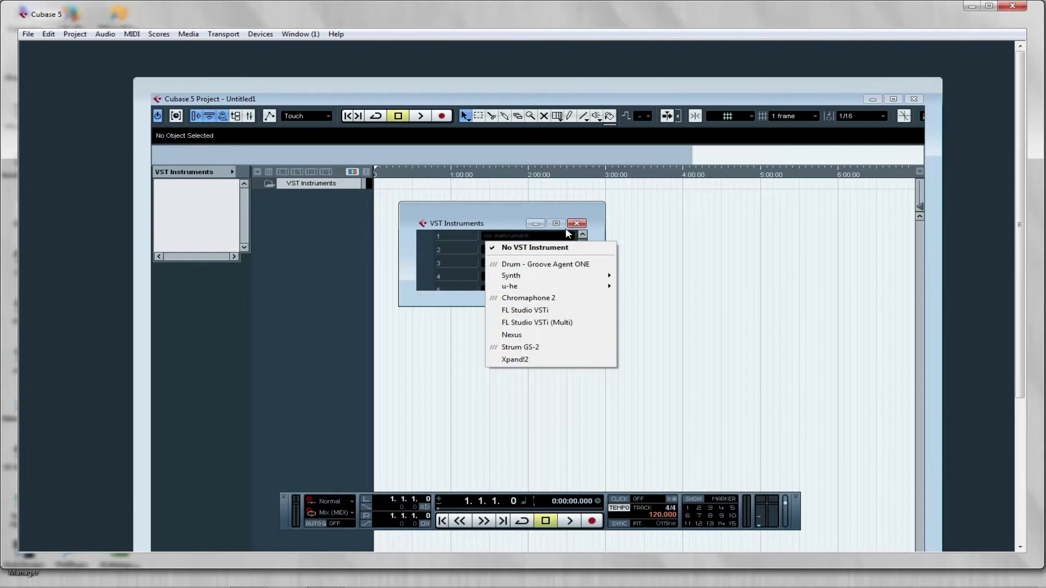
pyautogui.click(576, 224)
pyautogui.click(577, 224)
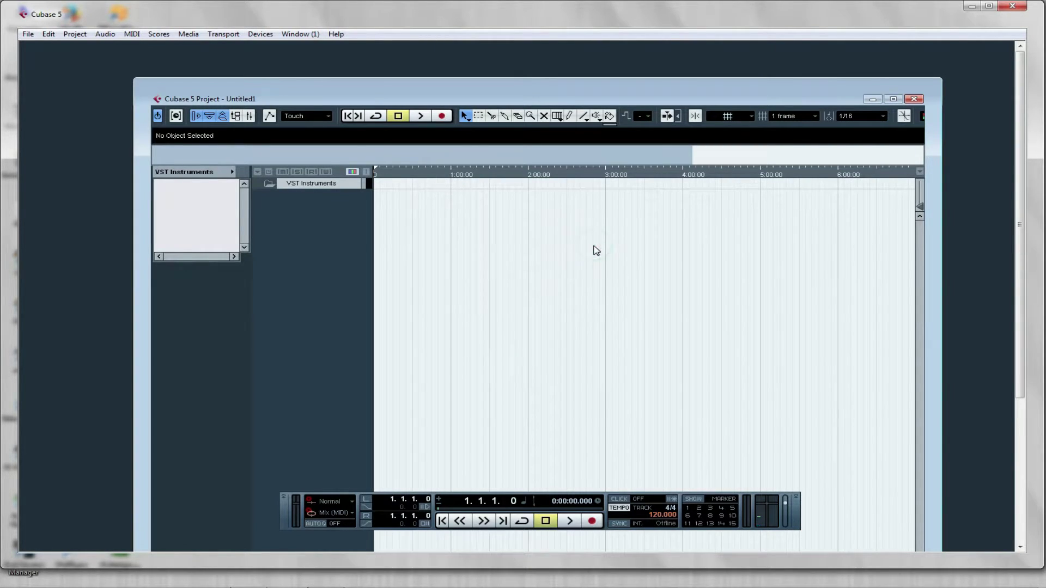
# Switch to Windows Explorer and open the VstPlugins folder in Program Files (x86) on drive C to examine its plug-in files.
pyautogui.moveTo(662, 580)
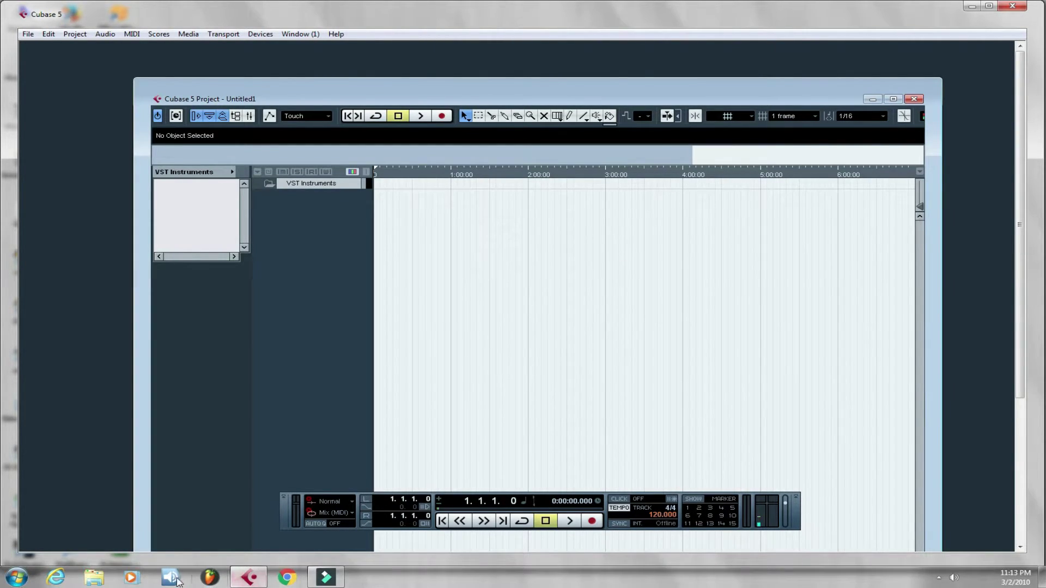
pyautogui.click(93, 580)
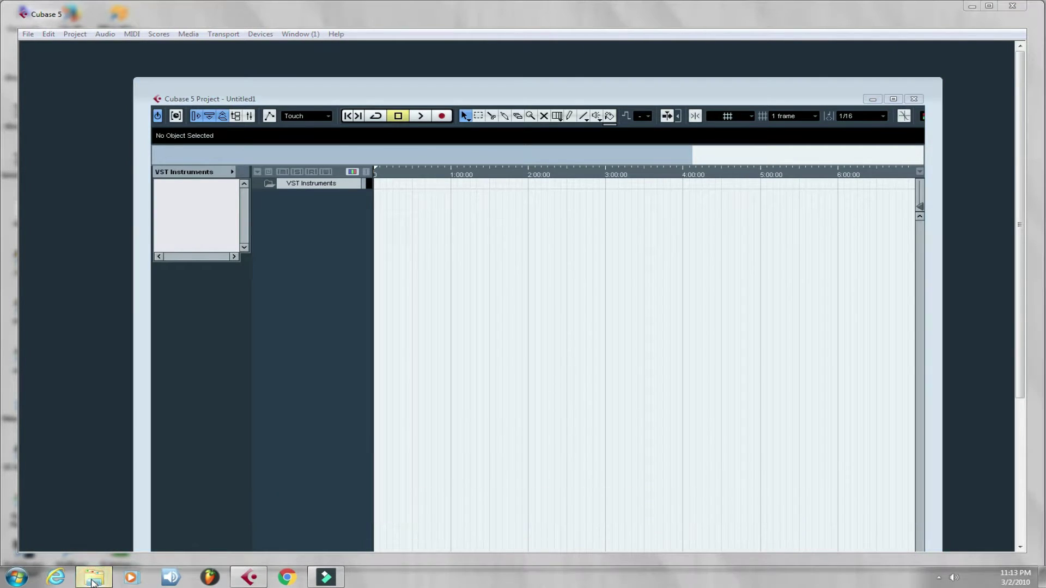
pyautogui.click(319, 371)
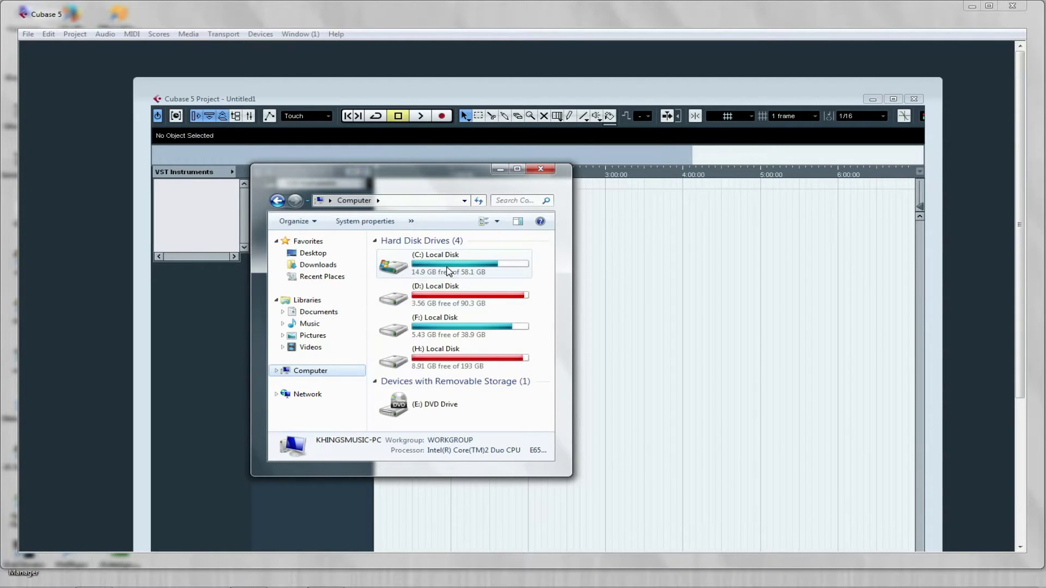
pyautogui.doubleClick(447, 269)
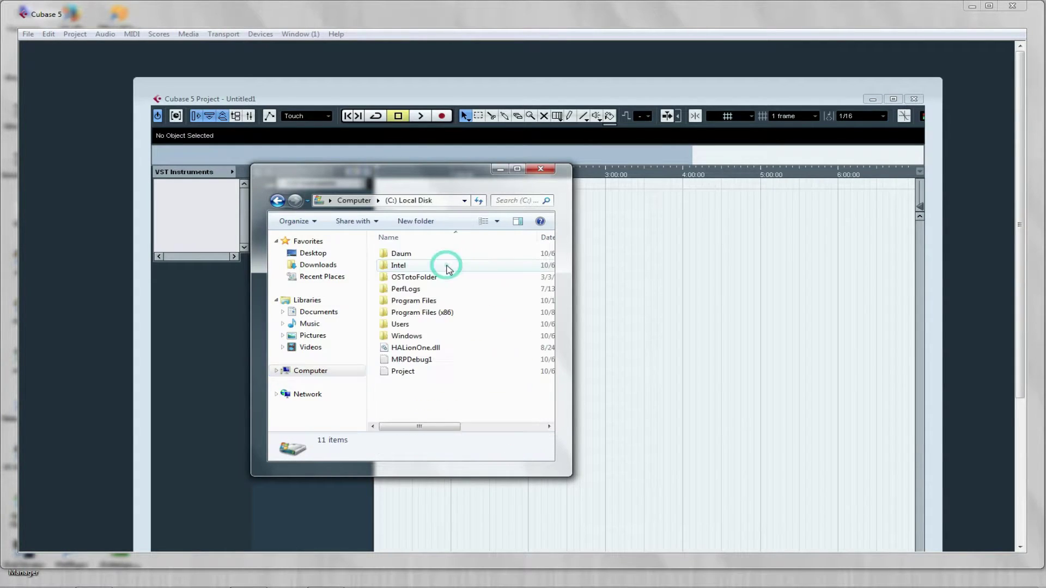
pyautogui.doubleClick(430, 312)
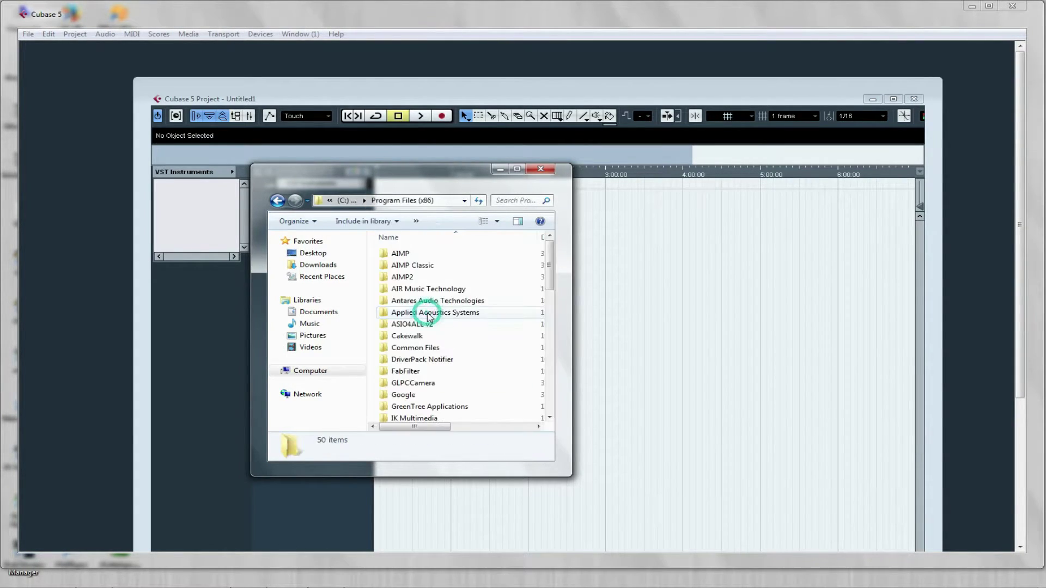
pyautogui.moveTo(549, 268); pyautogui.dragTo(550, 356)
pyautogui.doubleClick(425, 407)
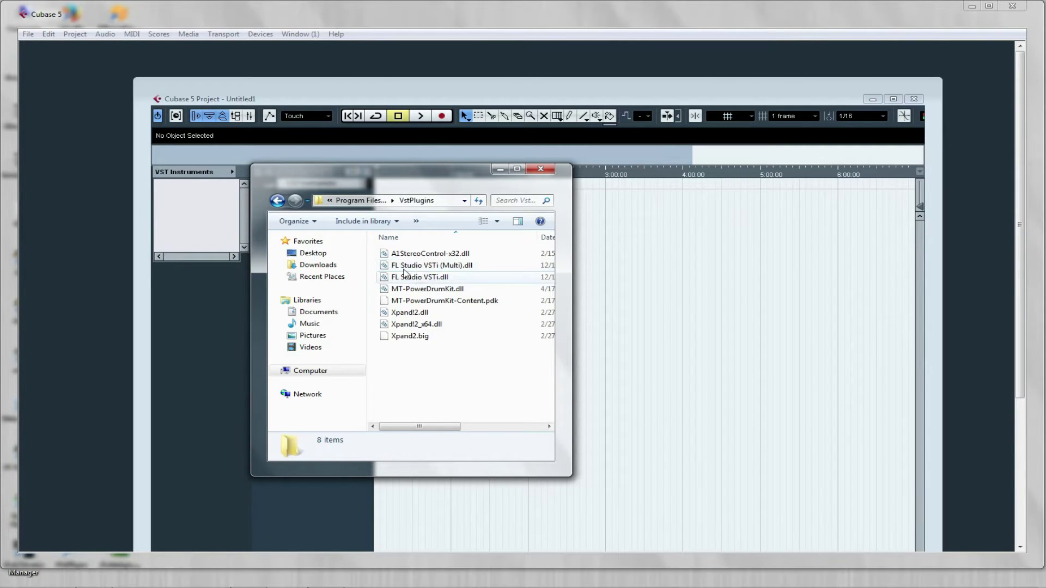
# Browse Program Files (x86) to Image-Line > FL Studio 20 > Plugins > VST and examine the files there.
pyautogui.click(277, 200)
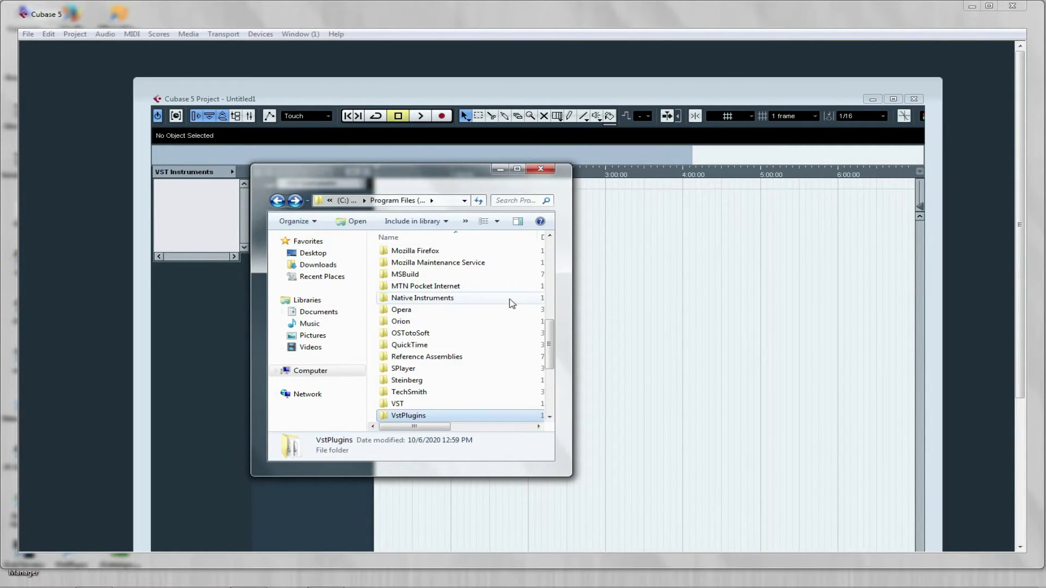
pyautogui.scroll(4, 550, 327)
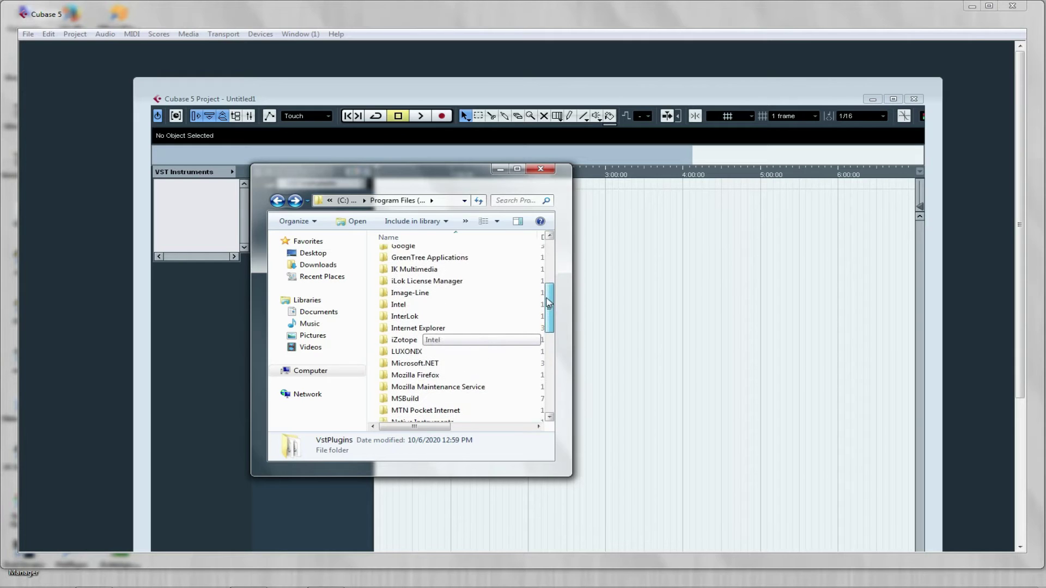
pyautogui.doubleClick(431, 294)
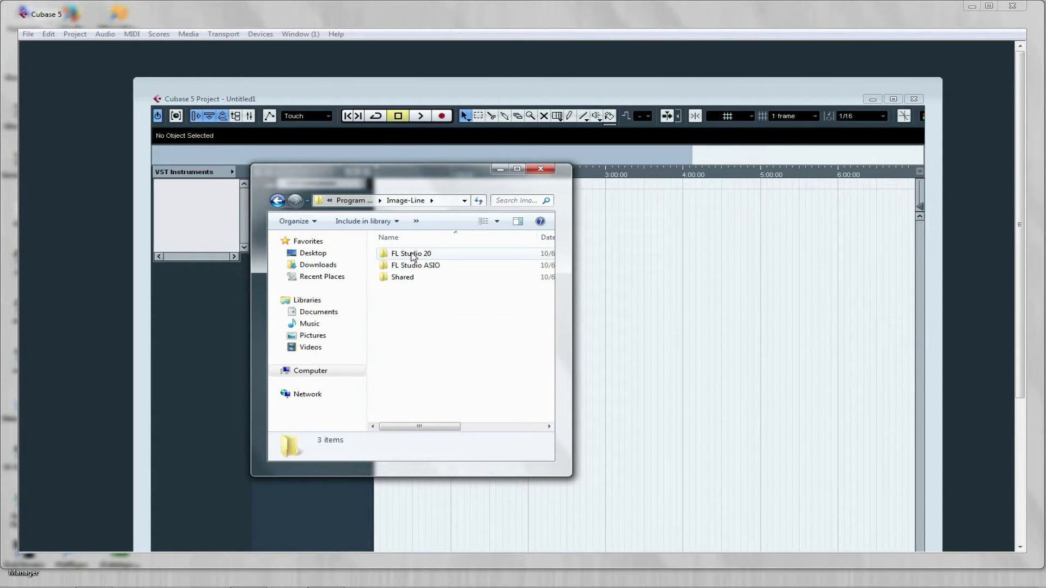
pyautogui.doubleClick(411, 255)
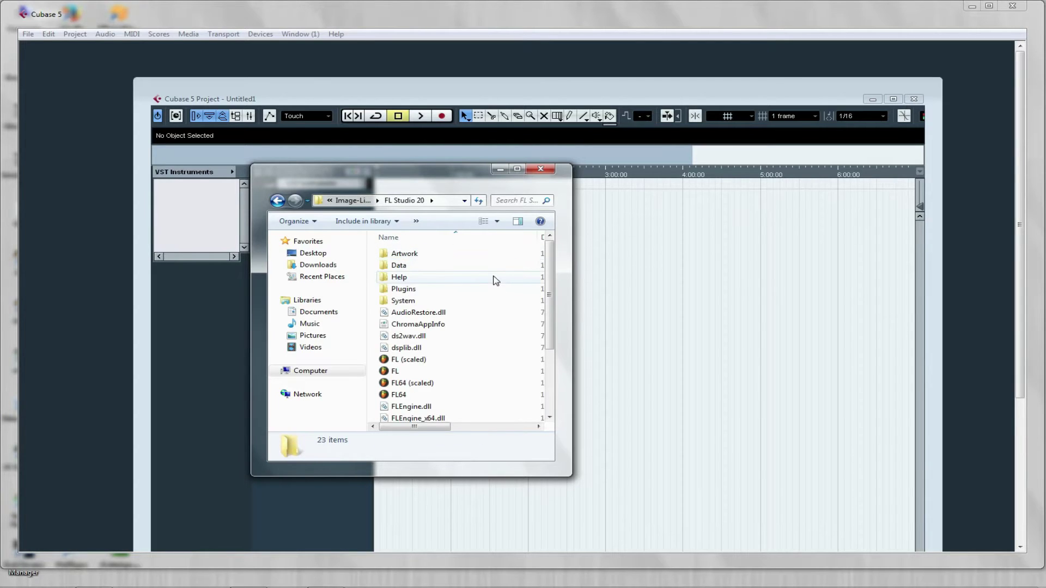
pyautogui.moveTo(553, 293)
pyautogui.mouseDown()
pyautogui.moveTo(543, 376)
pyautogui.moveTo(549, 297)
pyautogui.mouseUp()
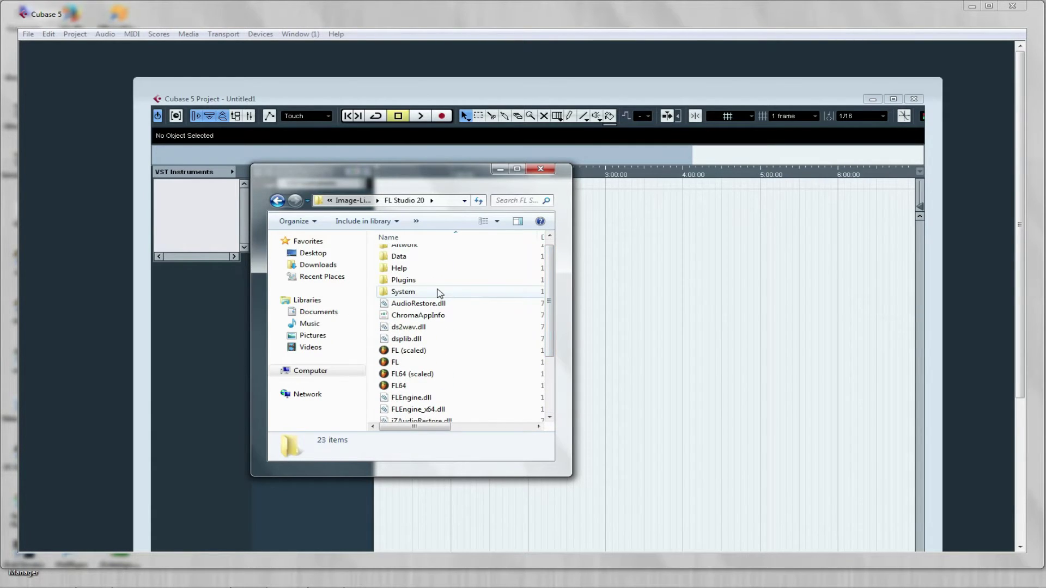
pyautogui.doubleClick(417, 280)
pyautogui.click(404, 268)
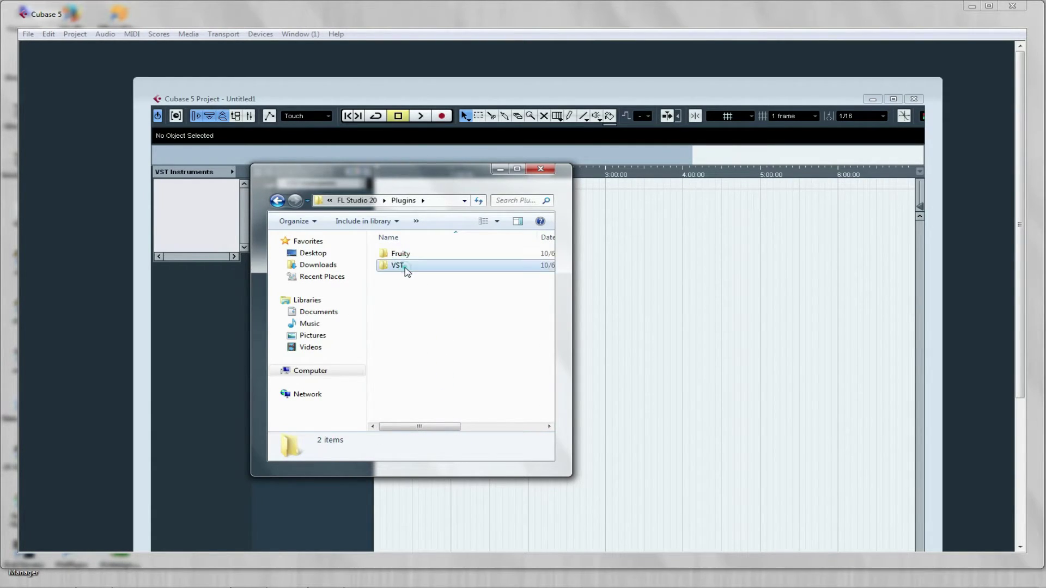
pyautogui.doubleClick(405, 268)
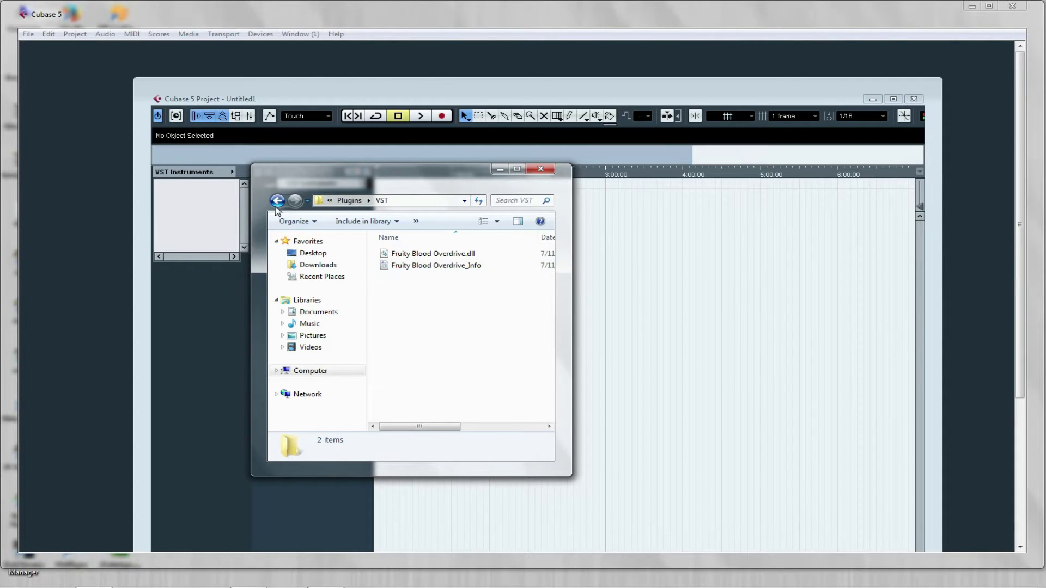
# Go back to the Plugins folder and open Fruity > Generators to examine its contents.
pyautogui.click(277, 200)
pyautogui.click(400, 255)
pyautogui.doubleClick(402, 257)
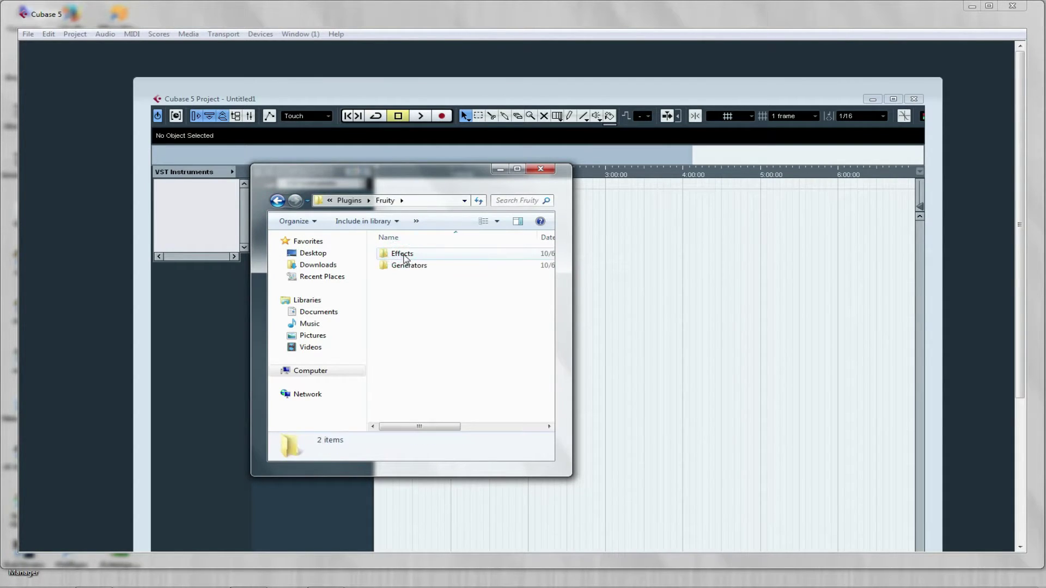
pyautogui.click(406, 267)
pyautogui.doubleClick(406, 267)
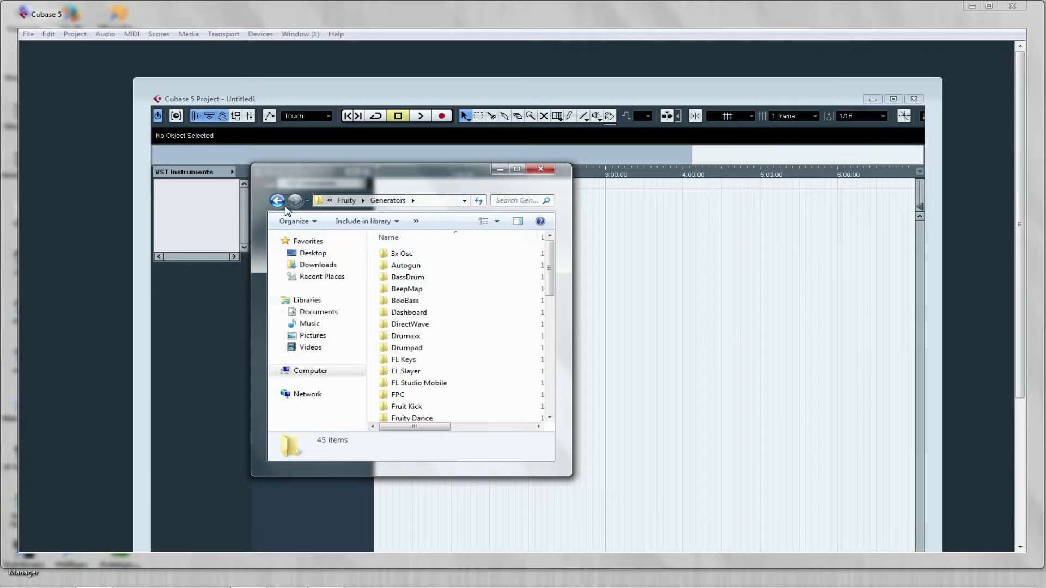
# Return to Program Files (x86), search it for "fl" and open the file location of FL Studio VSTi (Multi).dll.
pyautogui.click(280, 204)
pyautogui.click(282, 206)
pyautogui.click(282, 206)
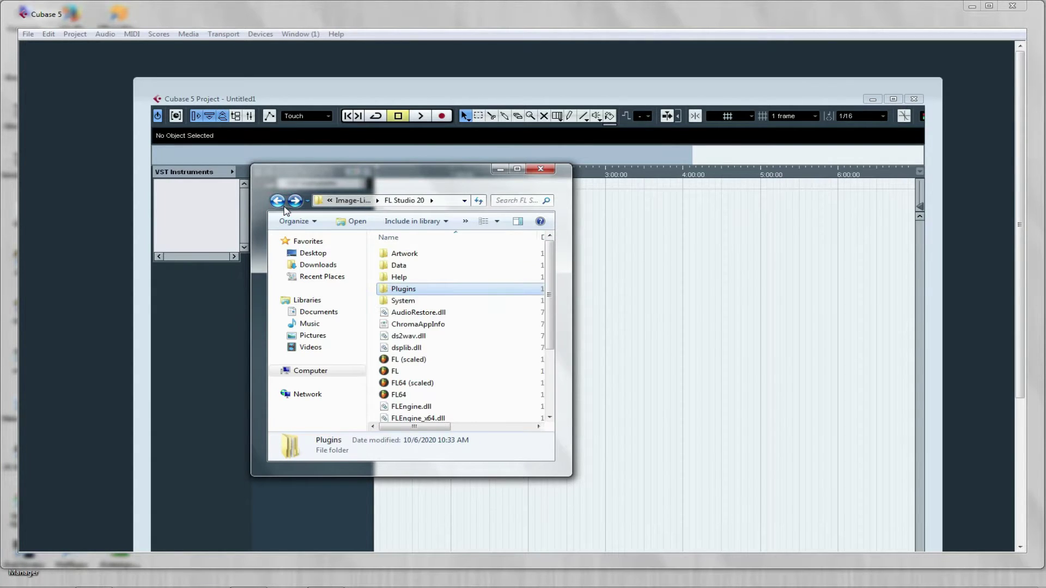
pyautogui.click(277, 203)
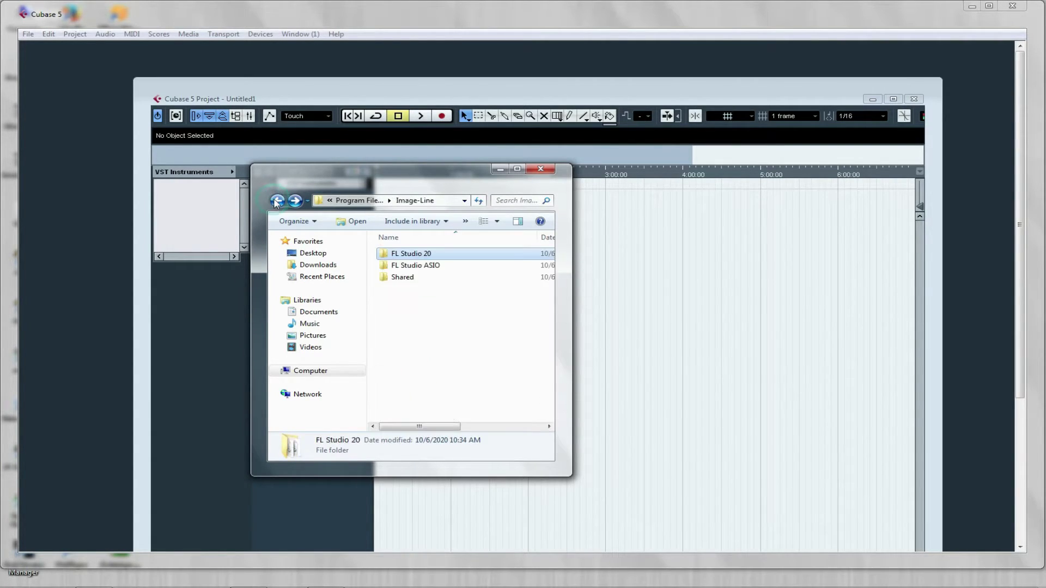
pyautogui.click(277, 203)
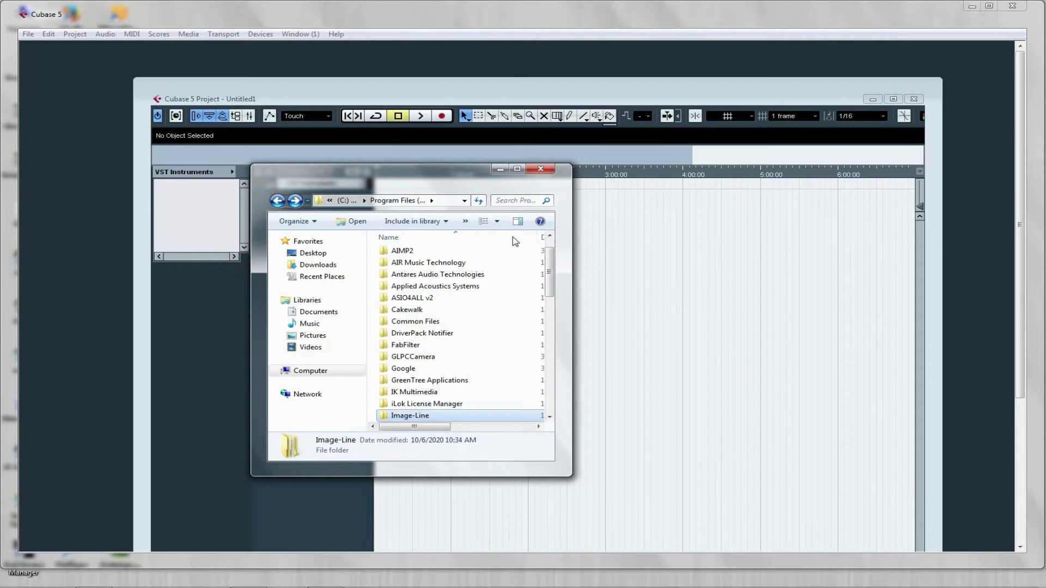
pyautogui.click(520, 200)
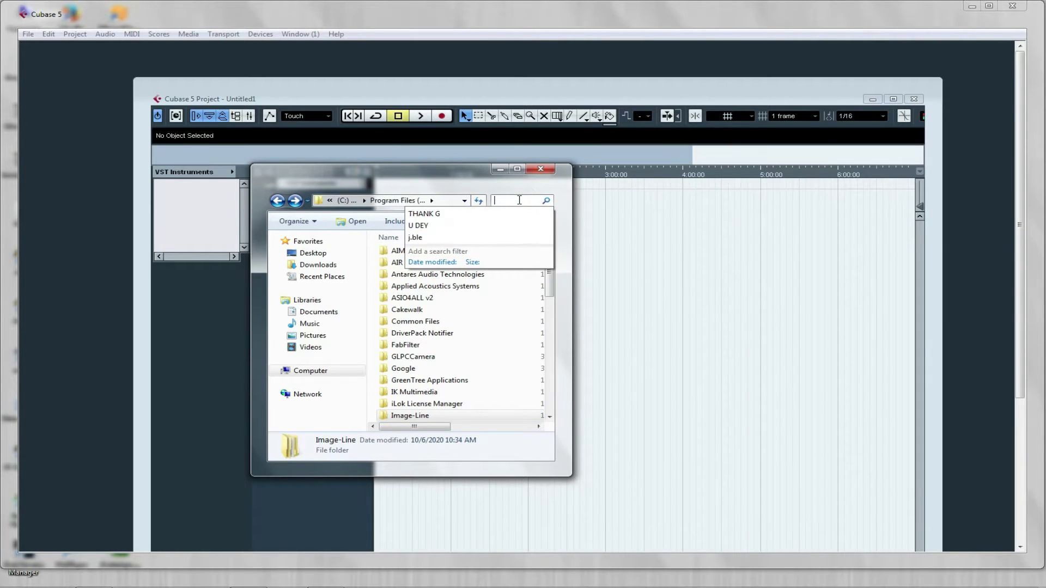
pyautogui.write('fl')
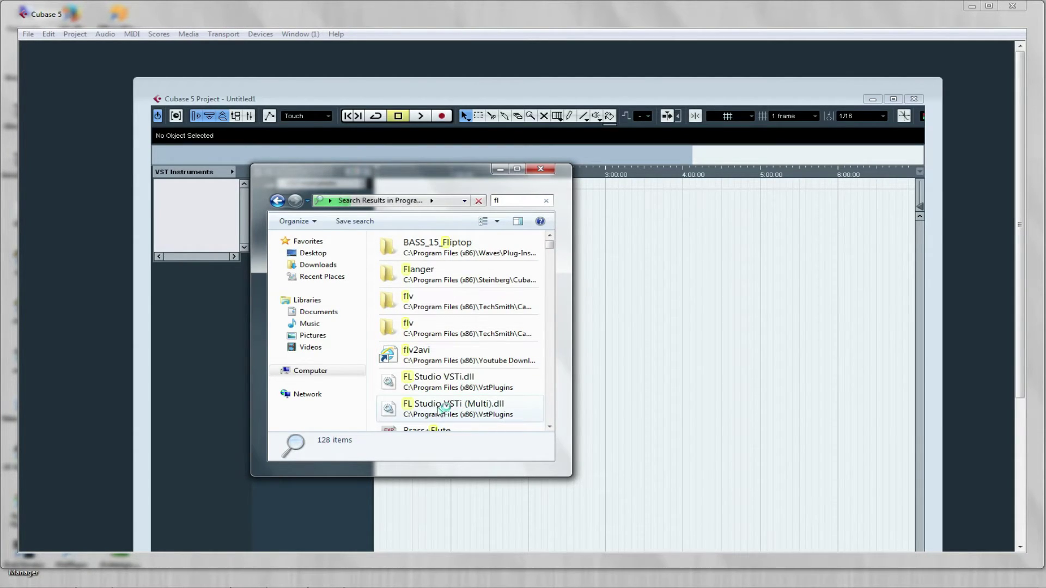
pyautogui.click(439, 415)
pyautogui.rightClick(439, 408)
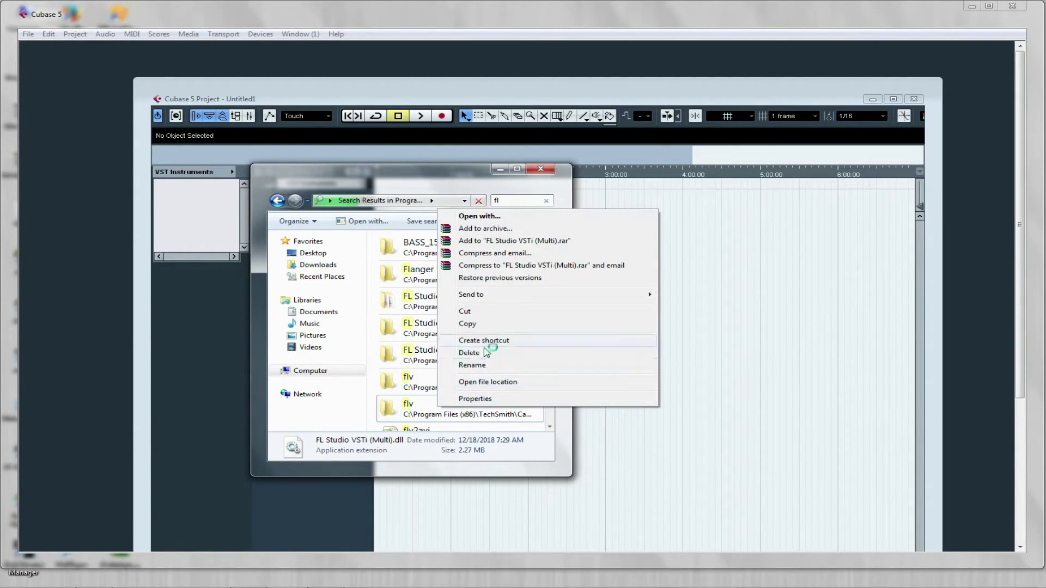
pyautogui.click(487, 382)
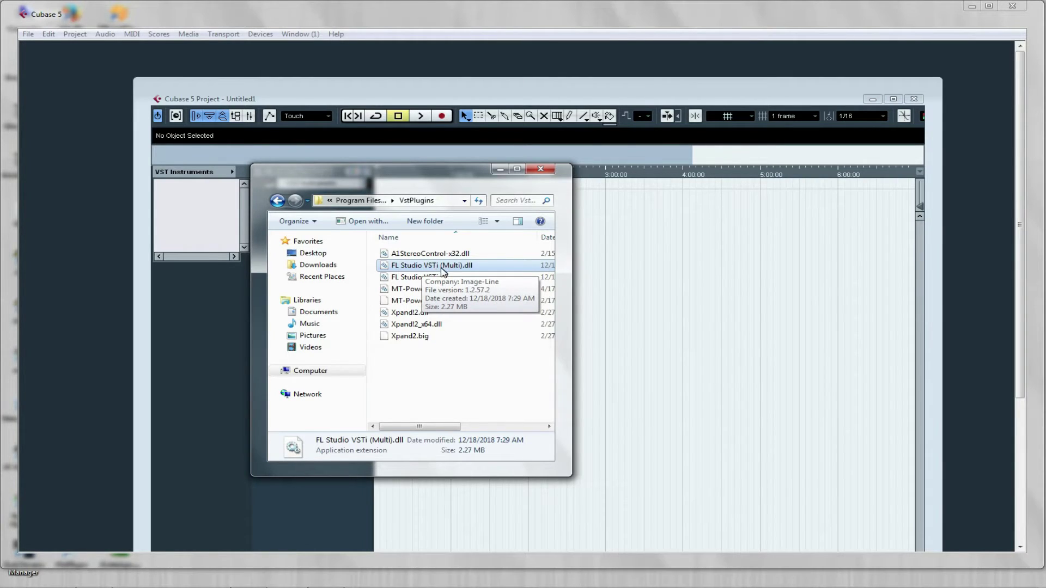
# Browse from Computer through Local Disk (C:) and Program Files (x86) to VstPlugins and examine the FL Studio VSTi files.
pyautogui.click(367, 202)
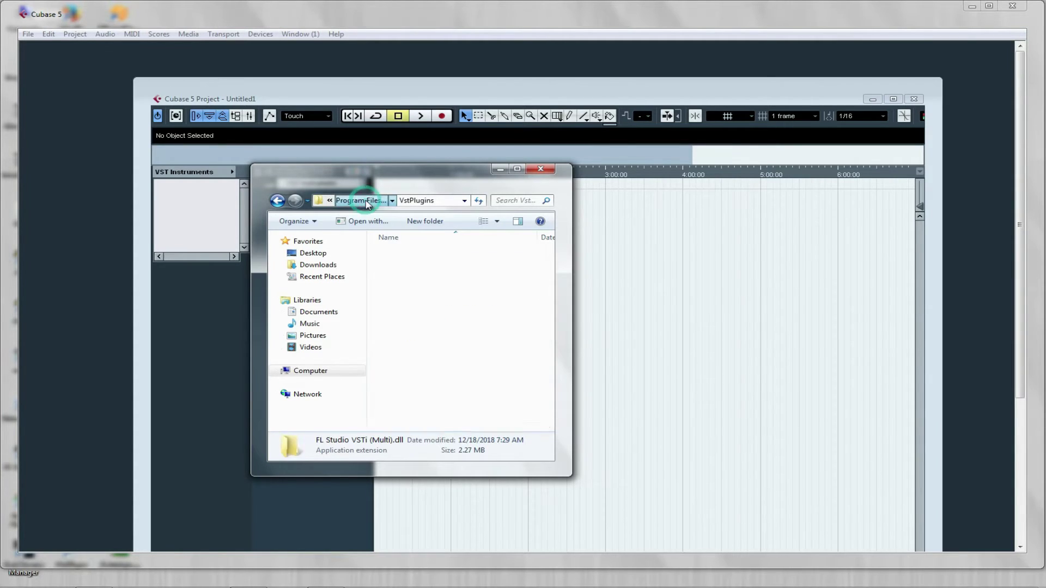
pyautogui.click(364, 201)
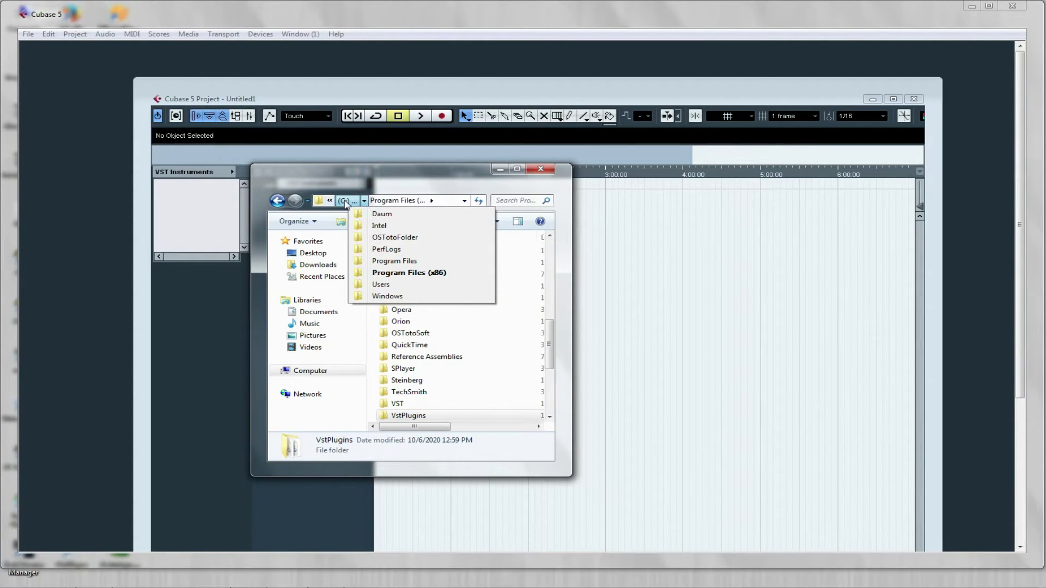
pyautogui.click(277, 201)
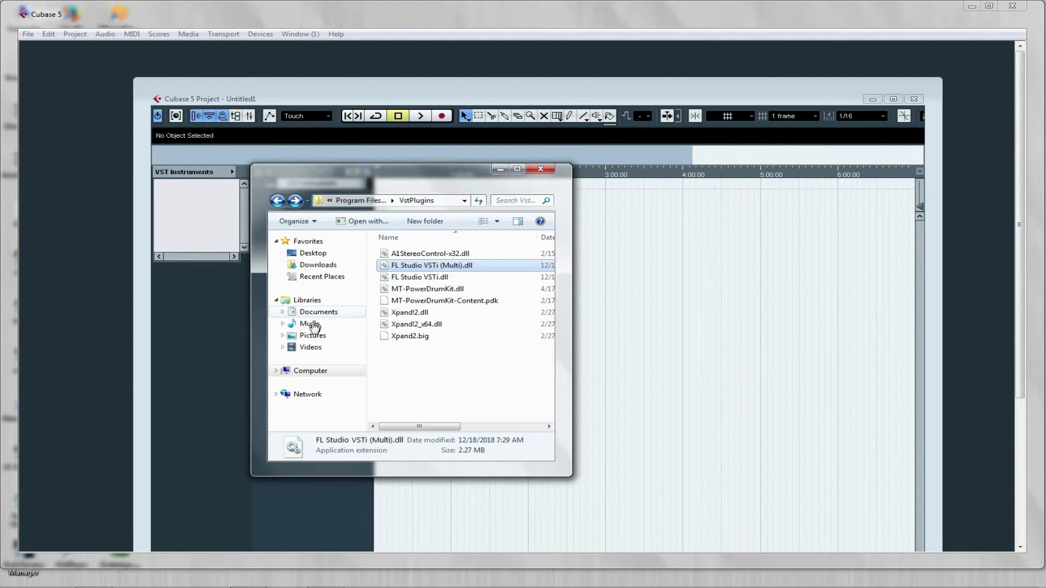
pyautogui.click(319, 372)
pyautogui.click(440, 269)
pyautogui.doubleClick(440, 269)
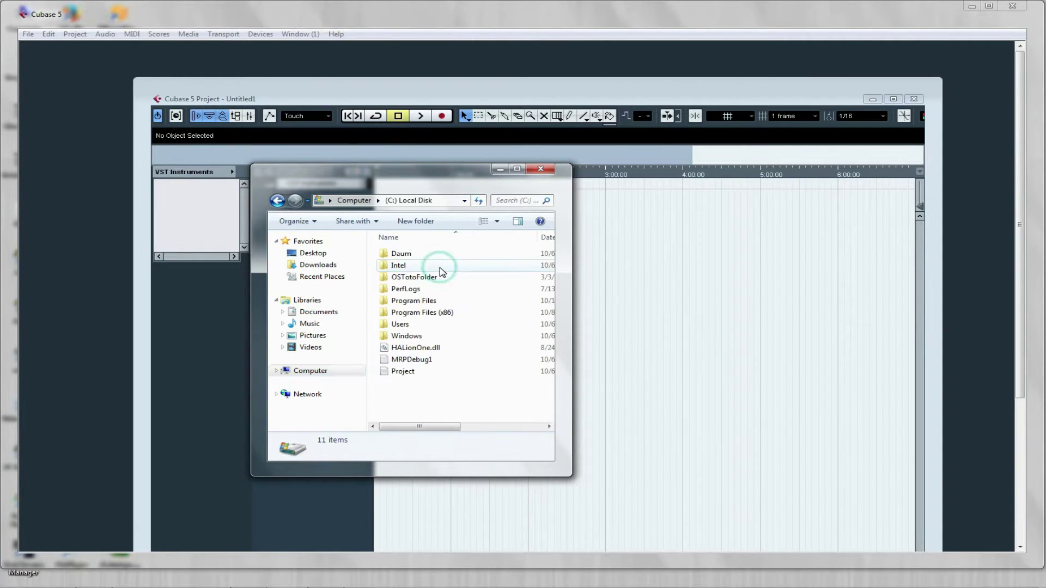
pyautogui.doubleClick(427, 315)
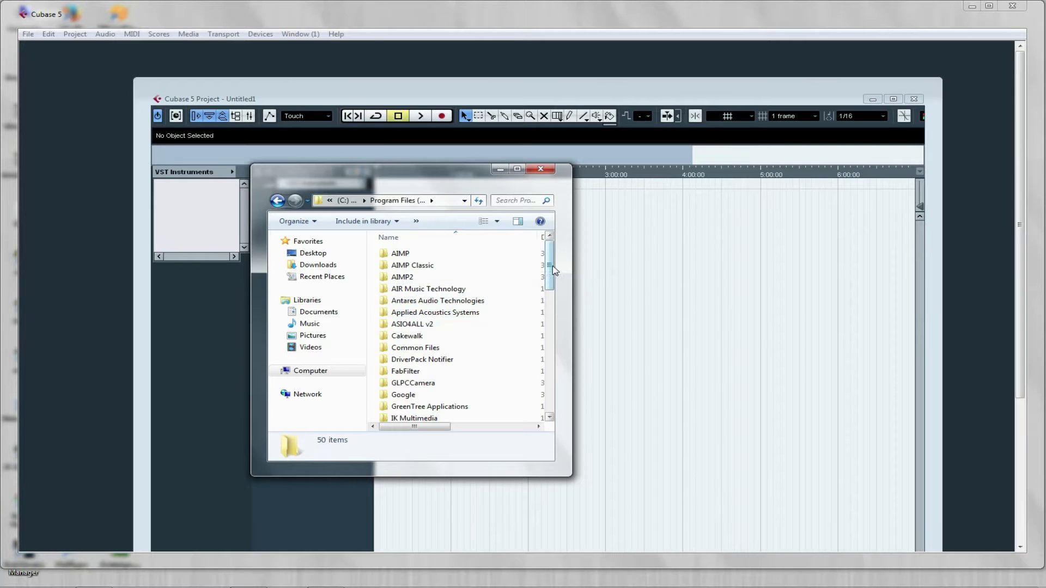
pyautogui.moveTo(555, 270); pyautogui.dragTo(550, 343)
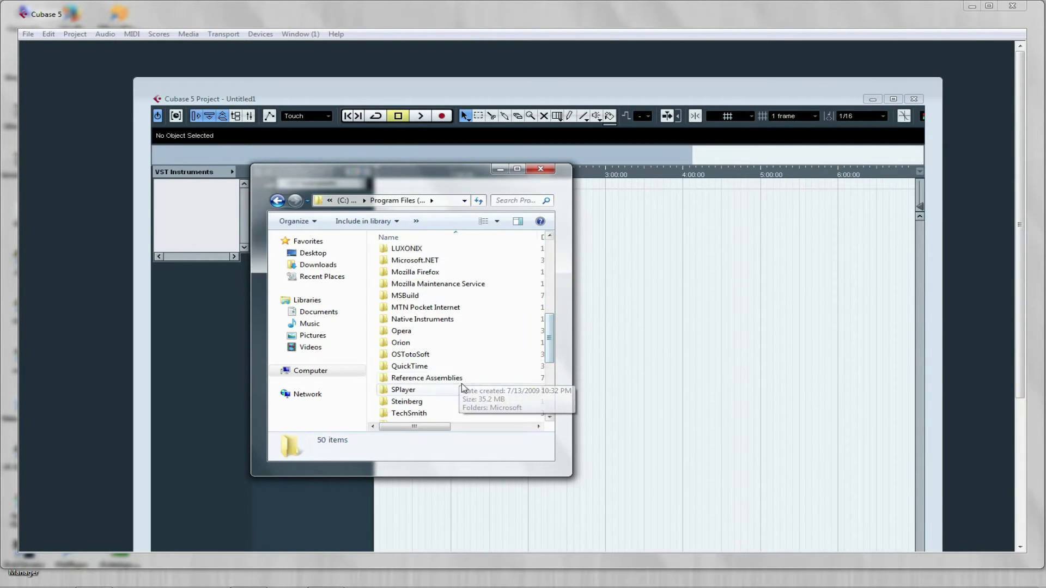
pyautogui.scroll(-3, 462, 388)
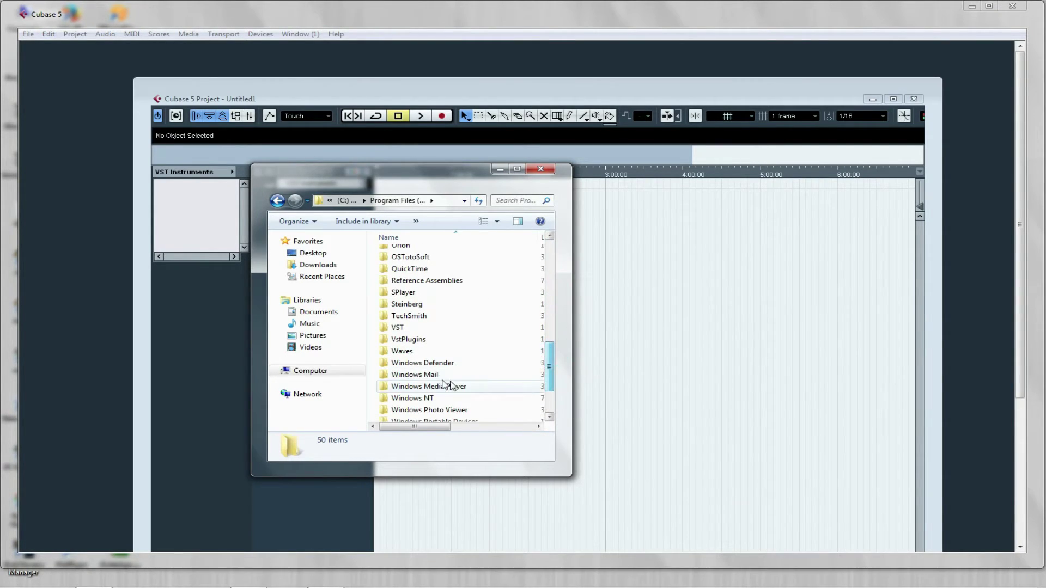
pyautogui.doubleClick(408, 339)
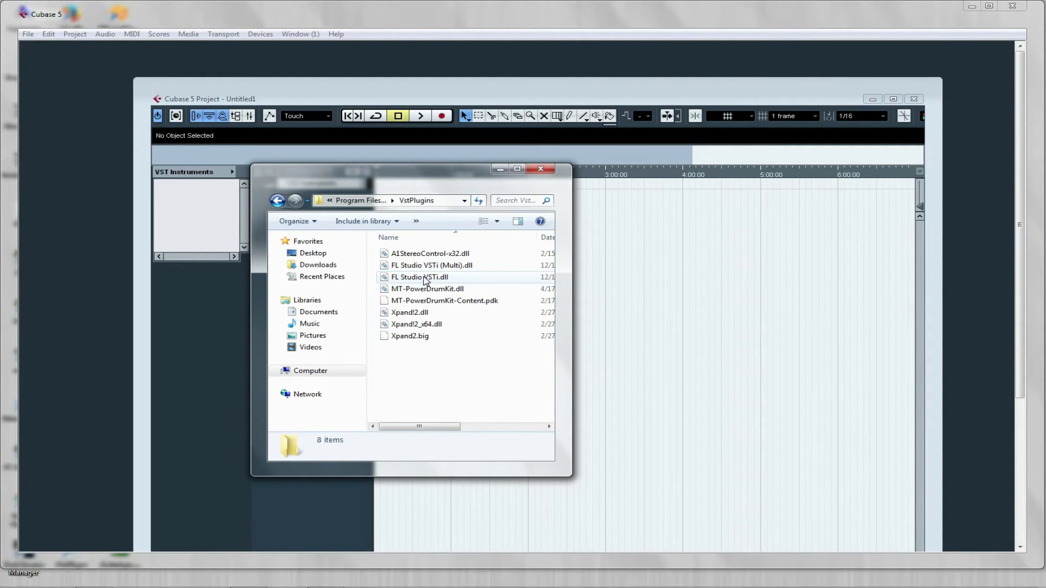
# Switch back to Cubase 5, open Plug-in Information and find the FL Studio entries among the VST plug-ins.
pyautogui.click(607, 279)
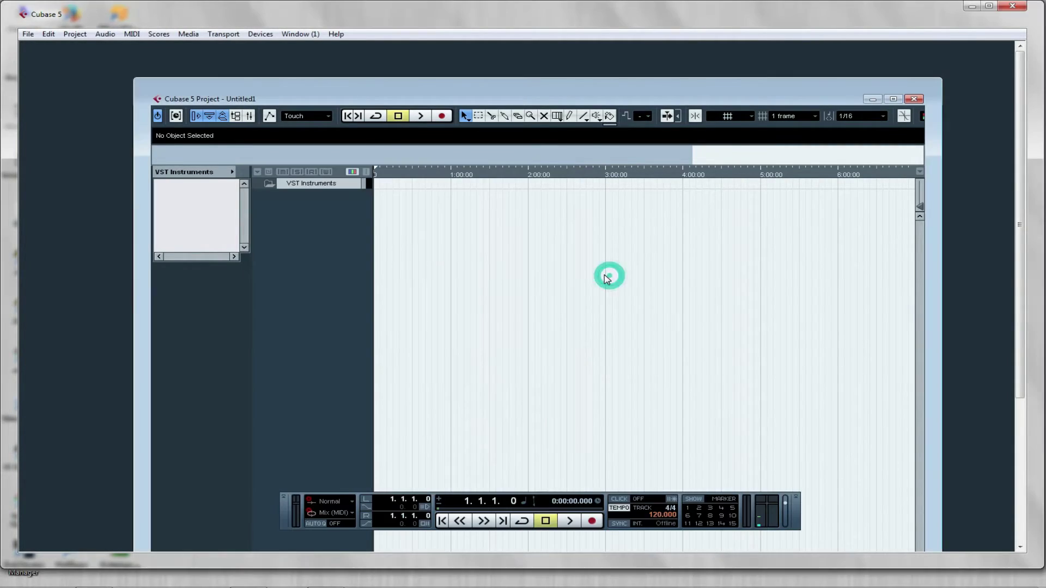
pyautogui.doubleClick(549, 93)
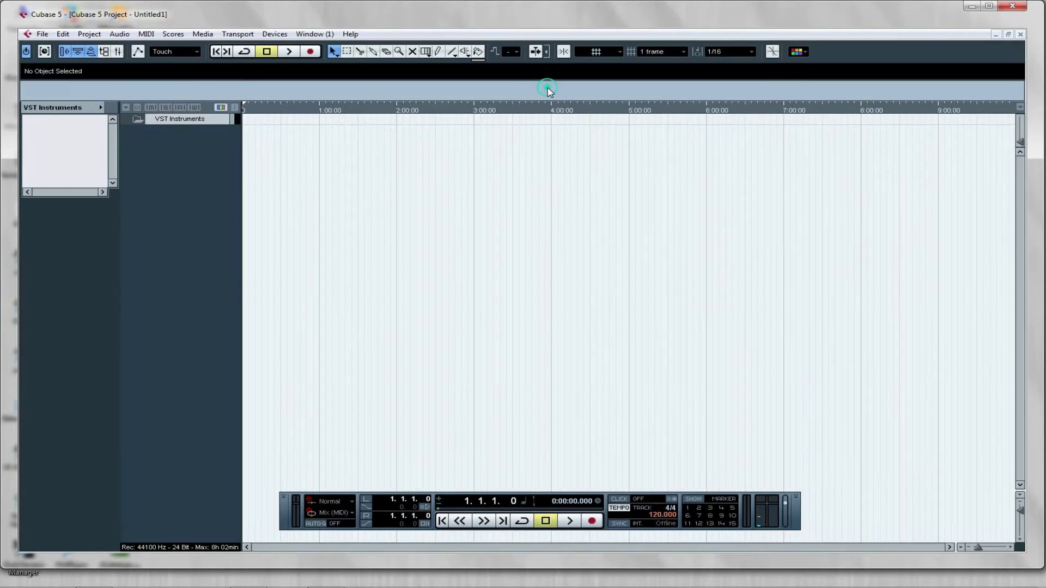
pyautogui.click(271, 34)
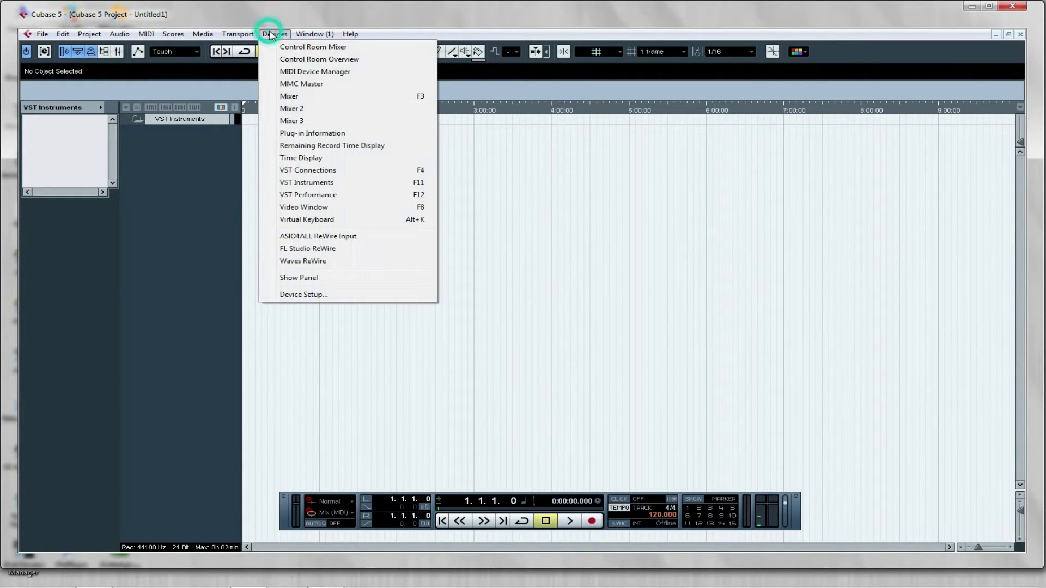
pyautogui.click(321, 133)
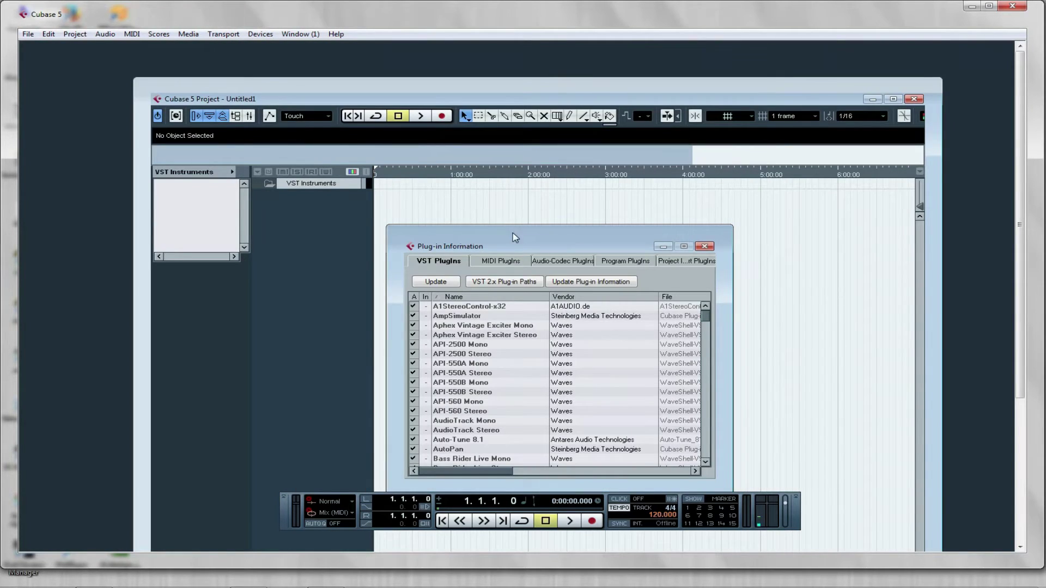
pyautogui.moveTo(532, 239); pyautogui.dragTo(528, 199)
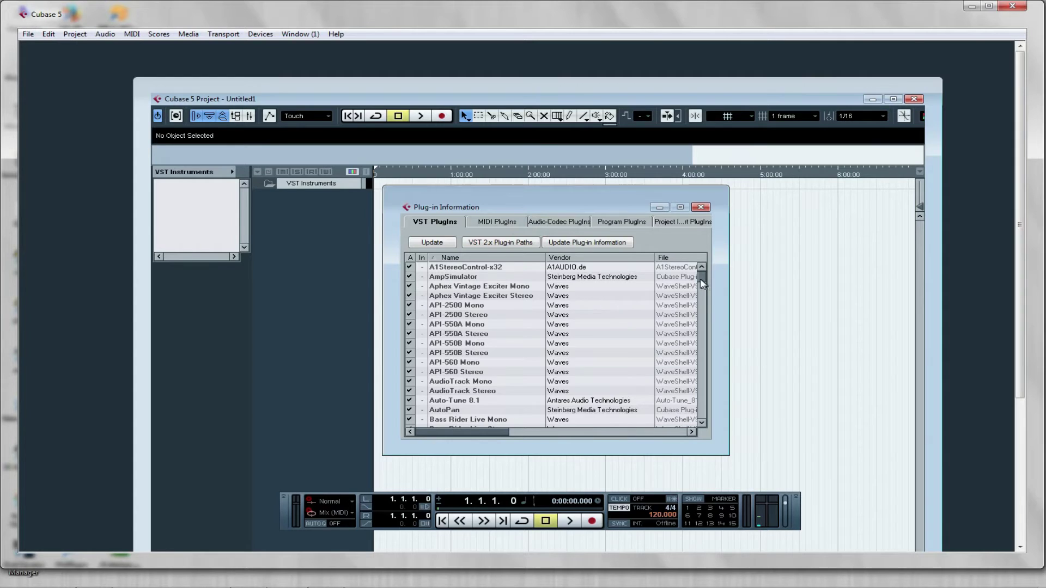
pyautogui.moveTo(703, 283)
pyautogui.mouseDown()
pyautogui.moveTo(708, 388)
pyautogui.moveTo(722, 422)
pyautogui.moveTo(714, 277)
pyautogui.mouseUp()
pyautogui.moveTo(702, 276); pyautogui.dragTo(700, 319)
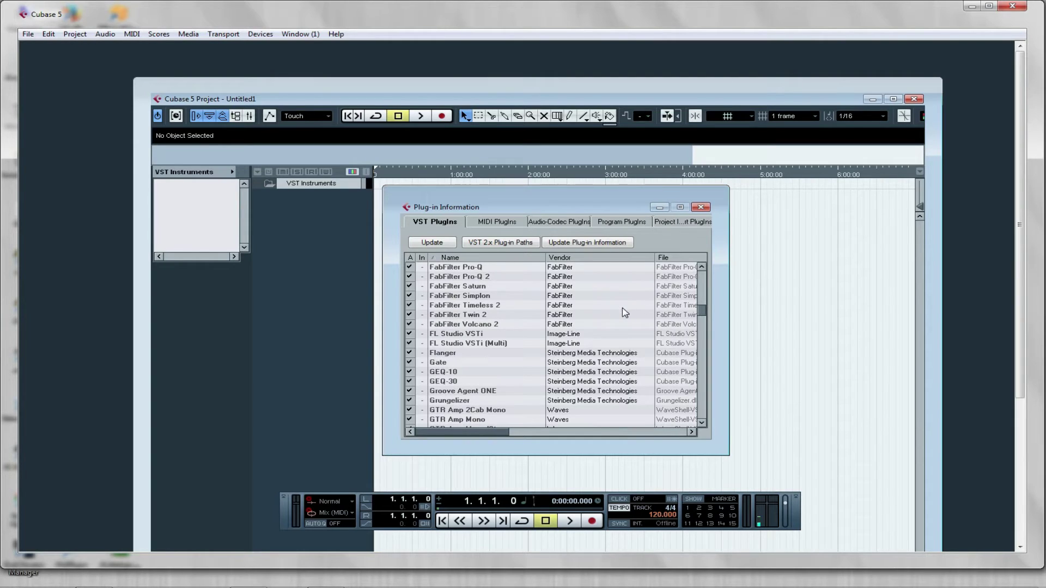
# Browse to VstPlugins in Program Files (x86) as a new VST 2.x plug-in path, cancel the addition and close the path list.
pyautogui.click(507, 245)
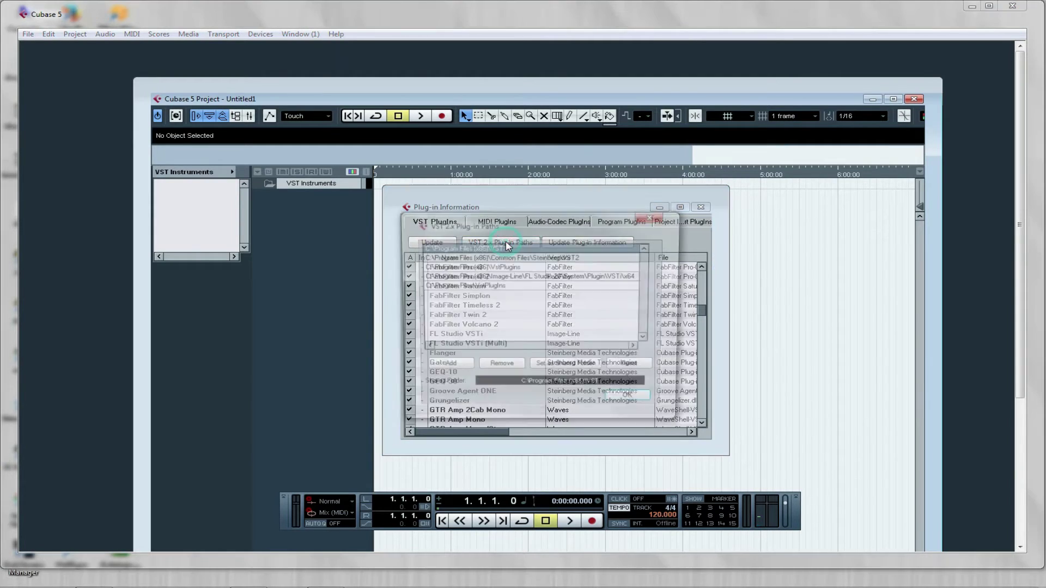
pyautogui.click(445, 368)
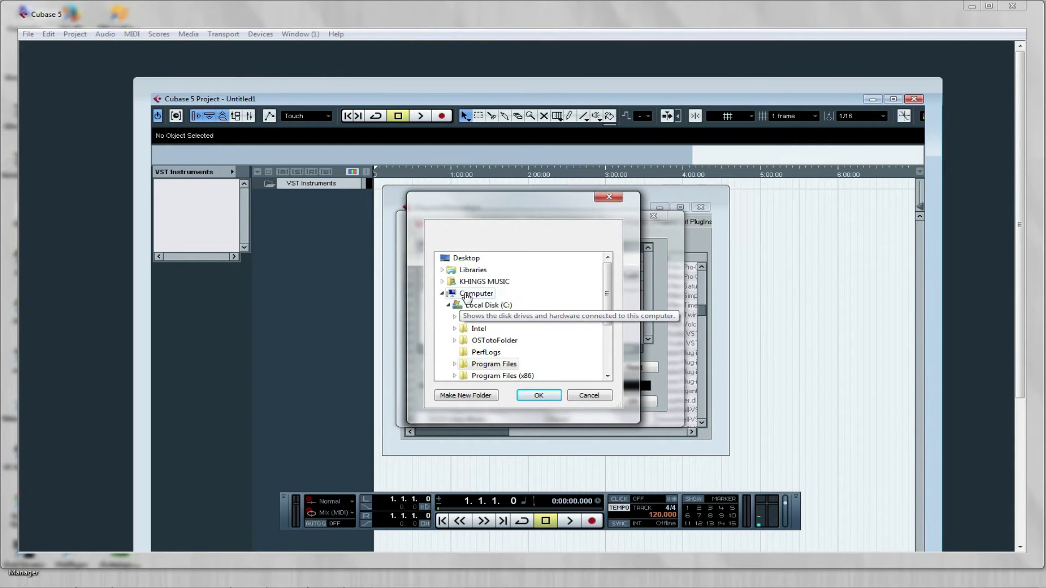
pyautogui.click(467, 297)
pyautogui.click(463, 306)
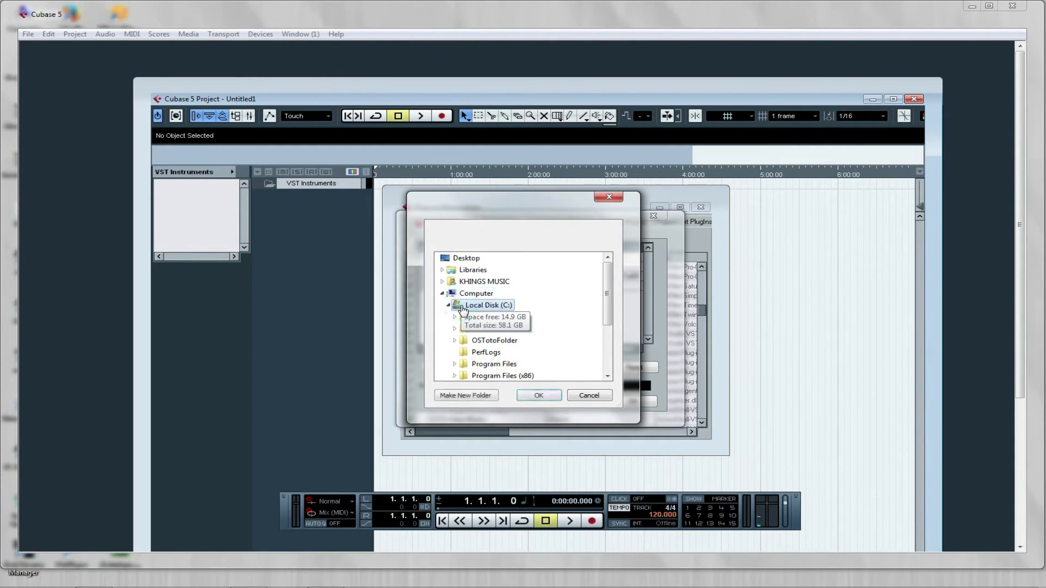
pyautogui.moveTo(609, 305); pyautogui.dragTo(609, 325)
pyautogui.click(454, 341)
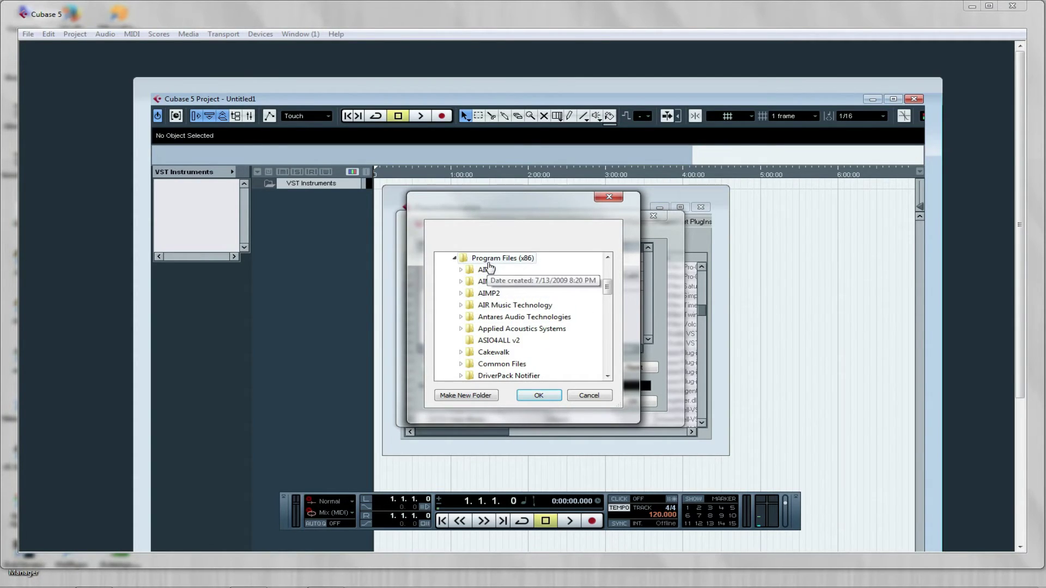
pyautogui.moveTo(608, 293); pyautogui.dragTo(605, 355)
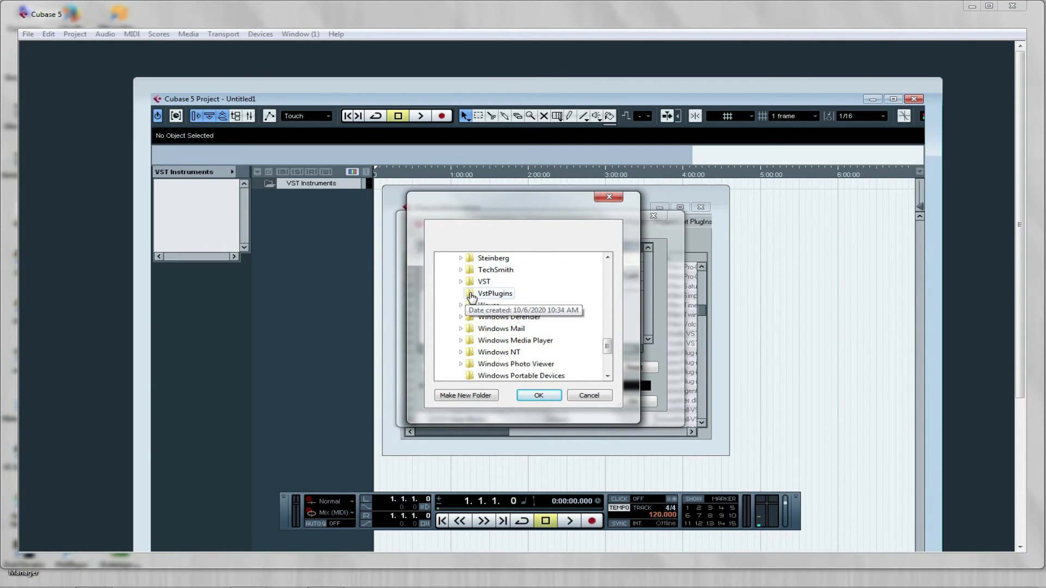
pyautogui.click(471, 297)
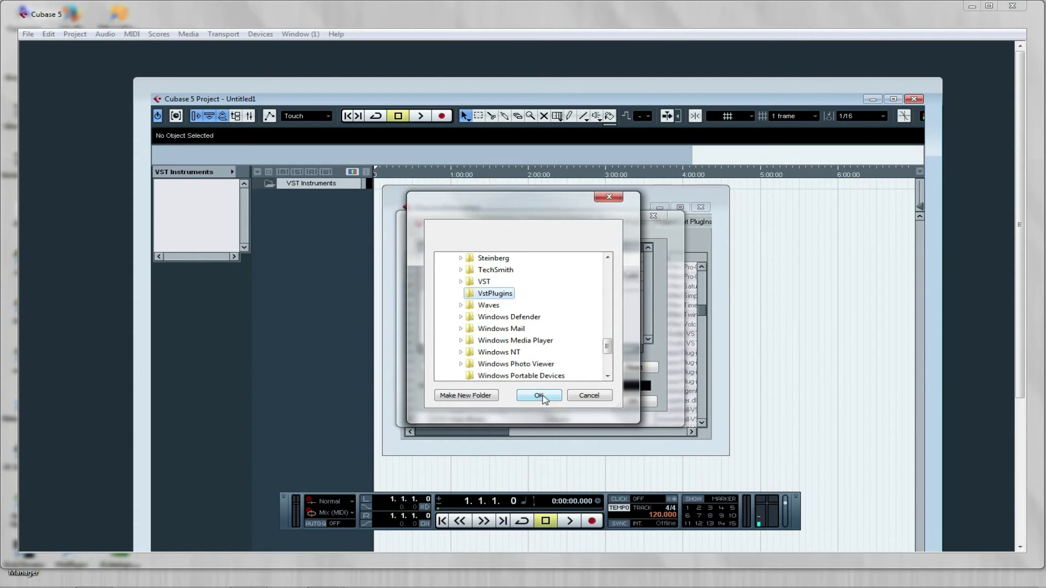
pyautogui.click(582, 399)
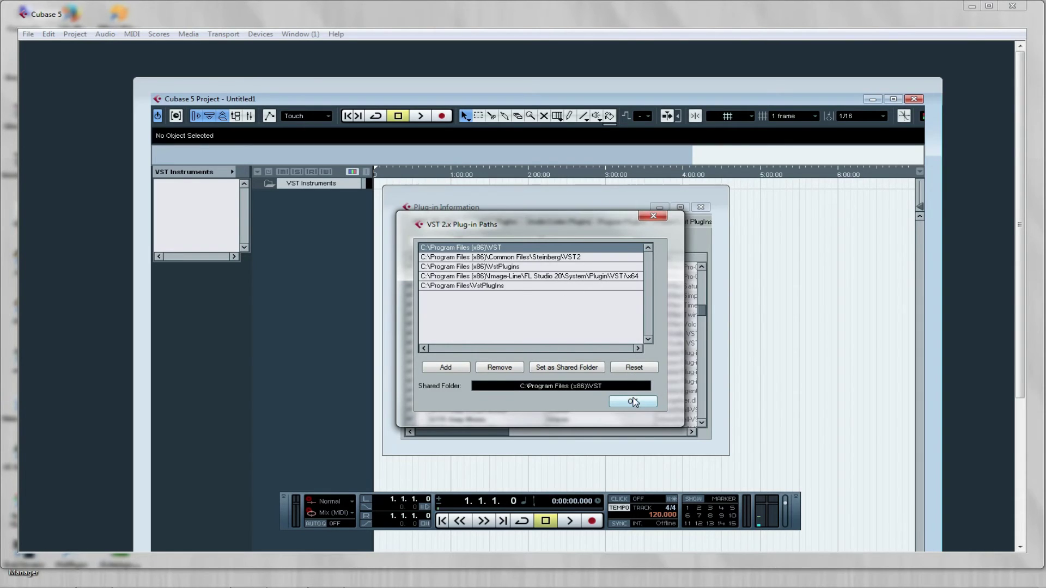
pyautogui.click(632, 402)
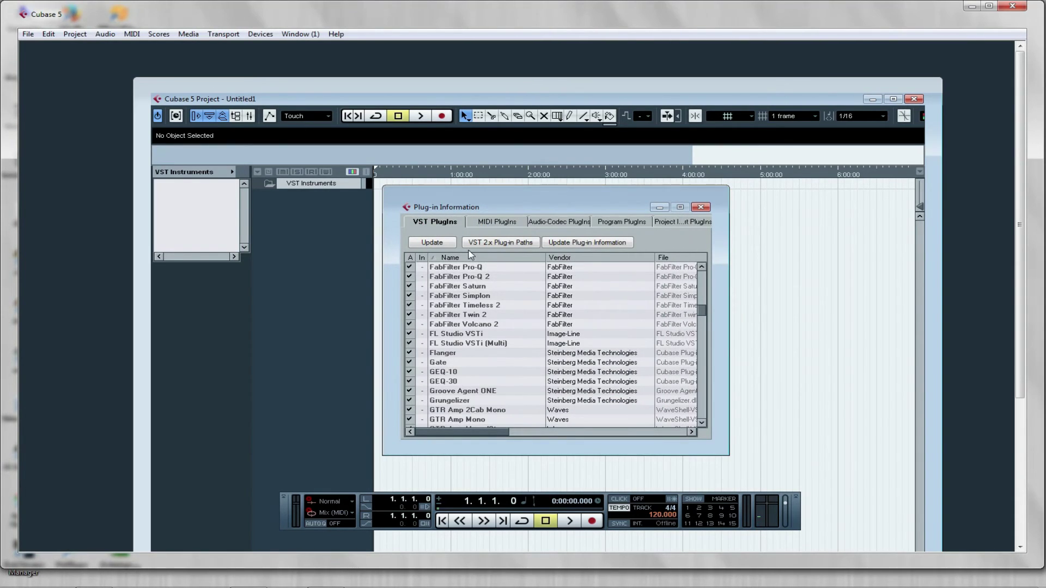
# Update the VST plug-in list and close the Plug-in Information window.
pyautogui.click(432, 243)
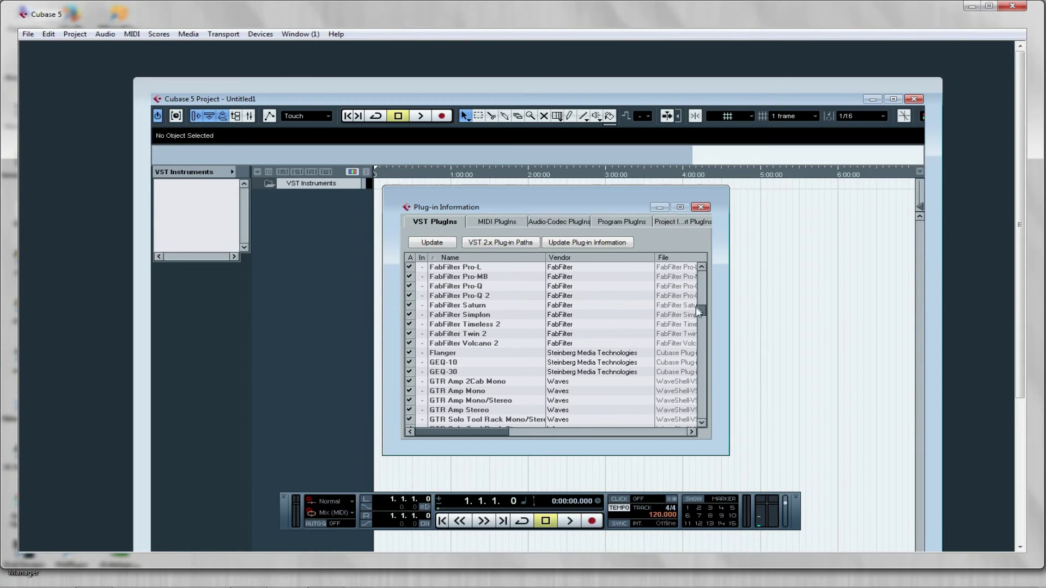
pyautogui.moveTo(704, 315); pyautogui.dragTo(705, 301)
pyautogui.click(701, 208)
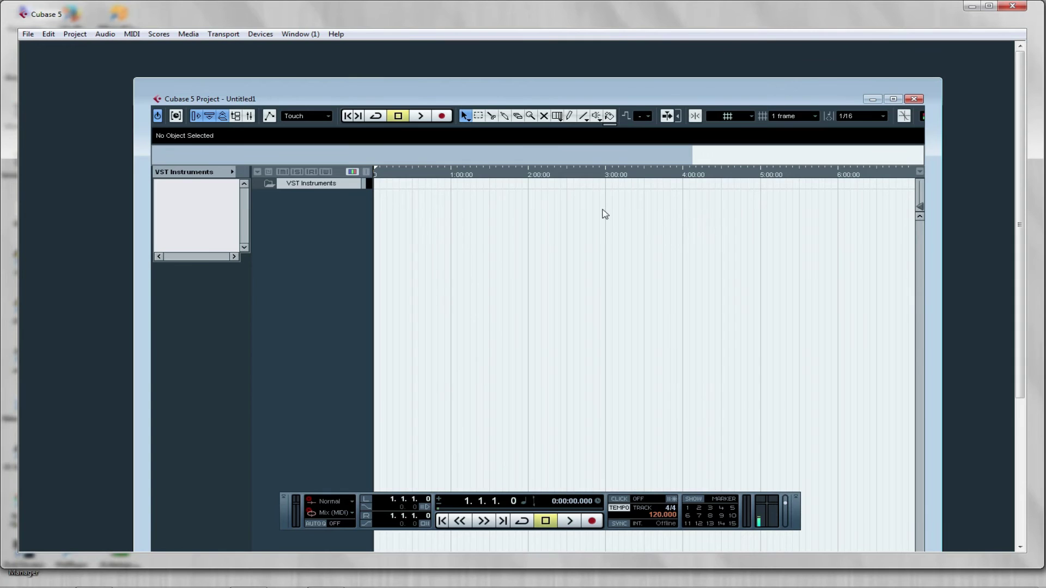
# Examine the instruments available for the first VST Instruments slot, close that window and maximize the project window.
pyautogui.click(257, 34)
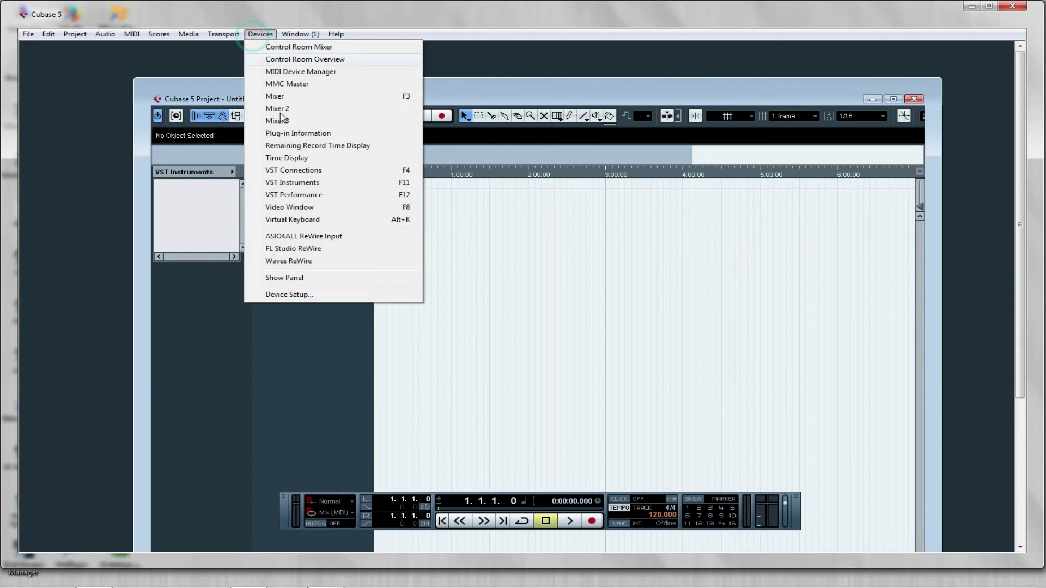
pyautogui.click(314, 183)
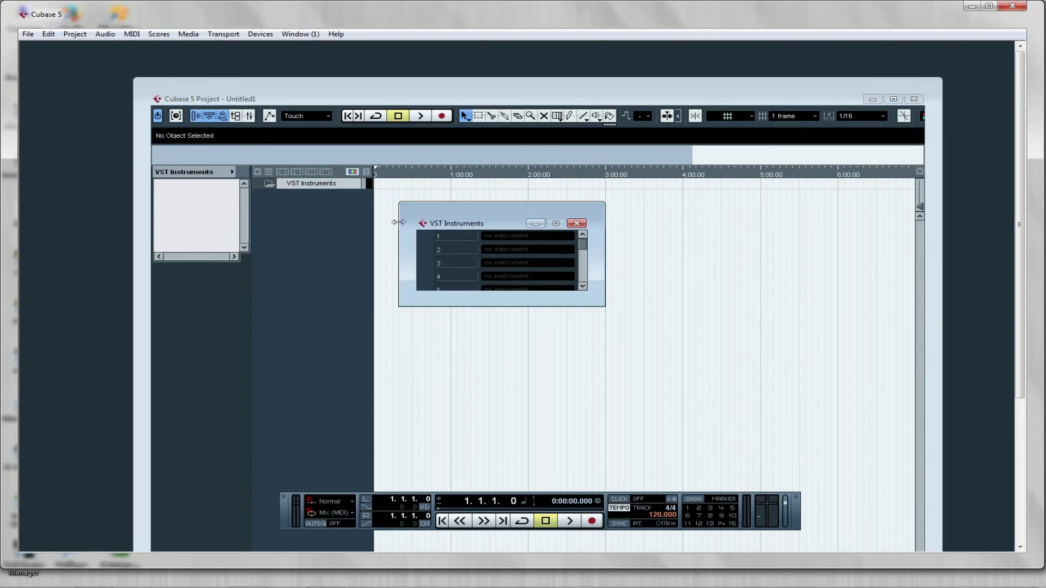
pyautogui.click(492, 236)
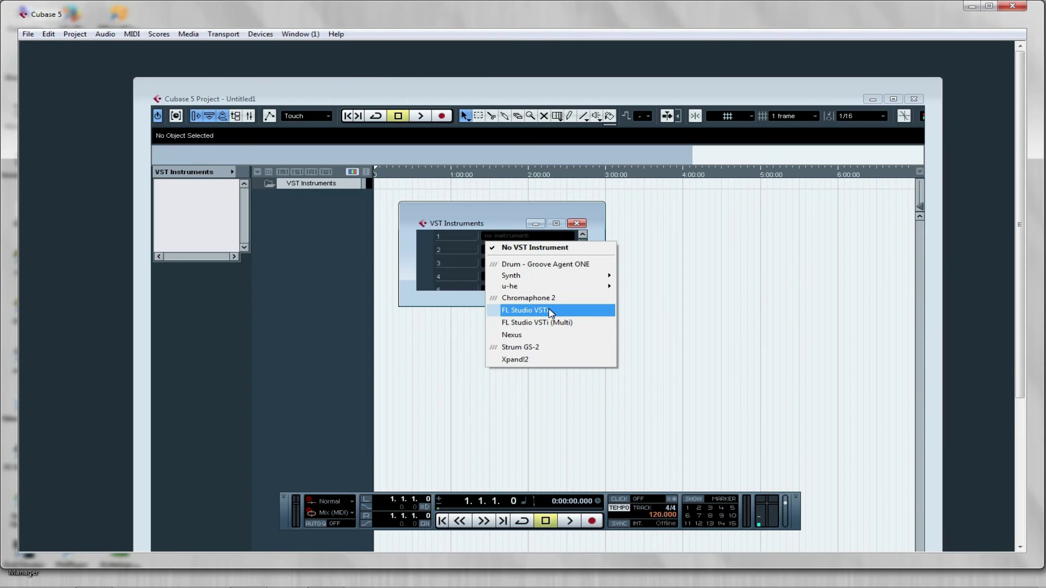
pyautogui.click(497, 220)
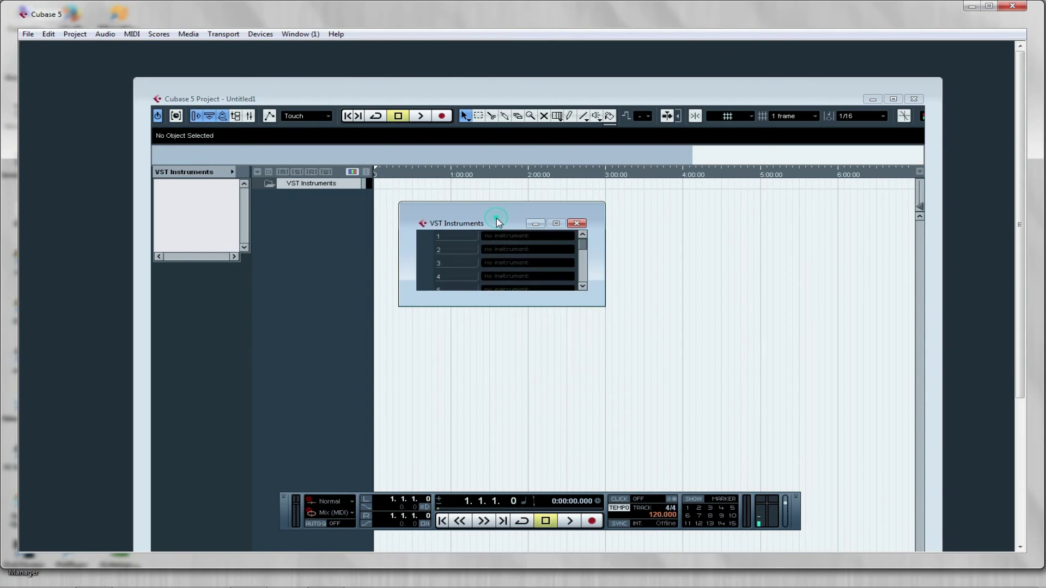
pyautogui.click(576, 223)
pyautogui.doubleClick(516, 98)
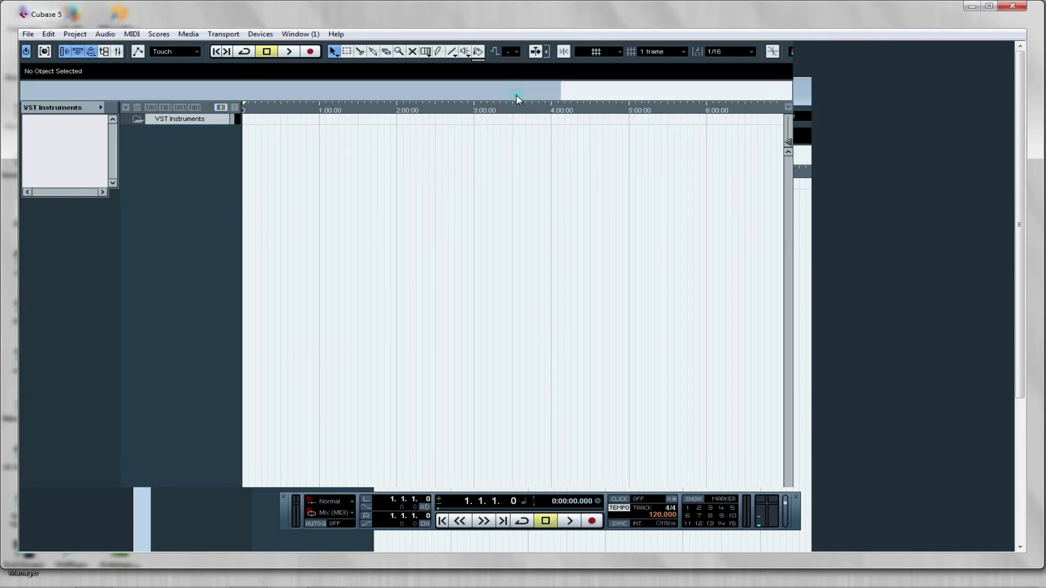